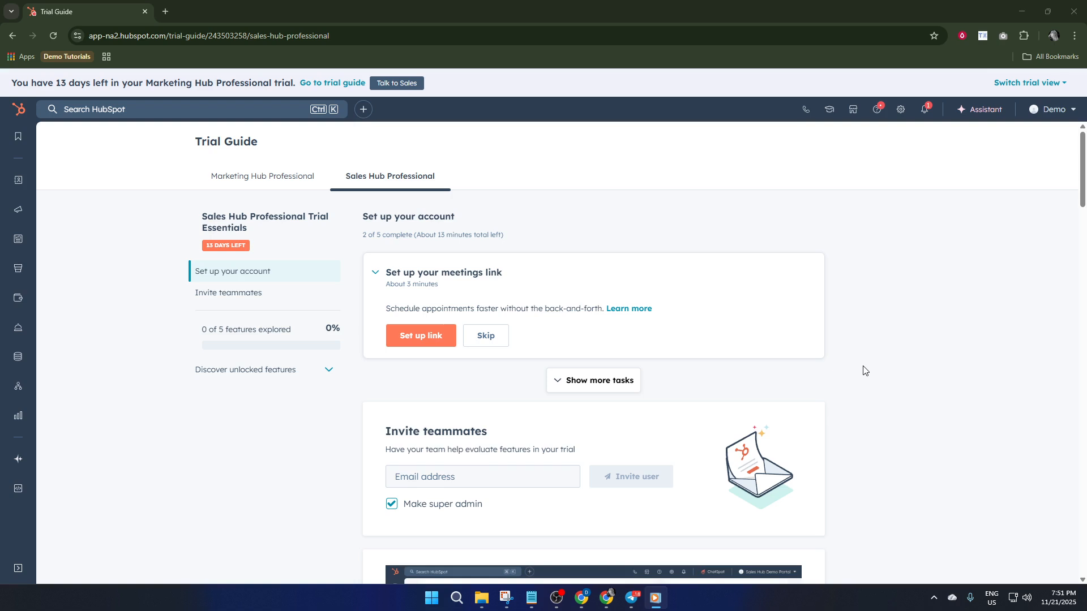
Step: Go to the Import & Export settings and begin a one-time data import from a file
click(901, 109)
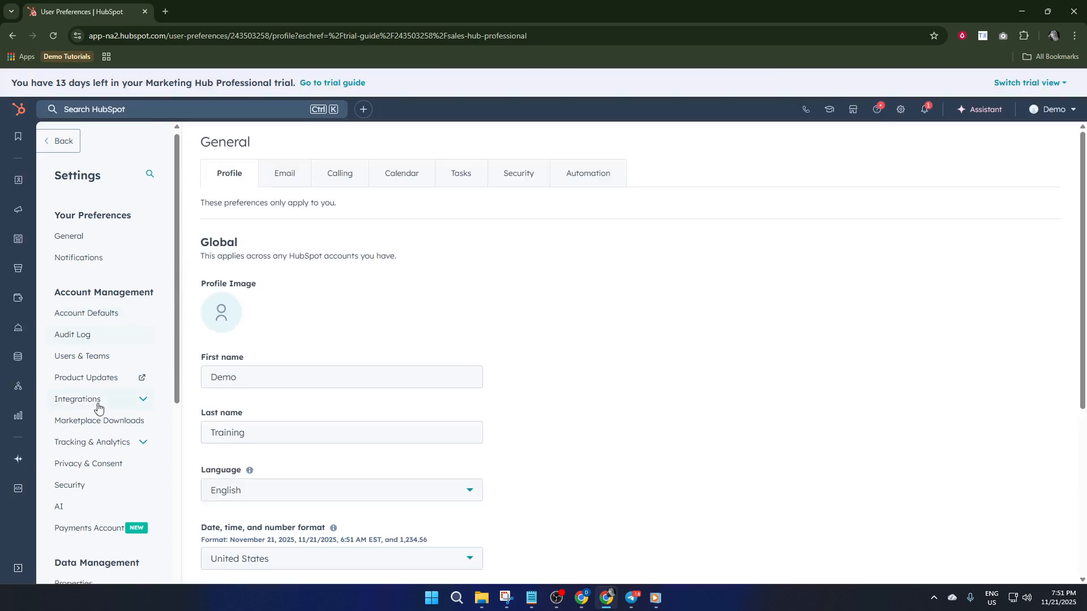
scroll(99, 407, down, 3)
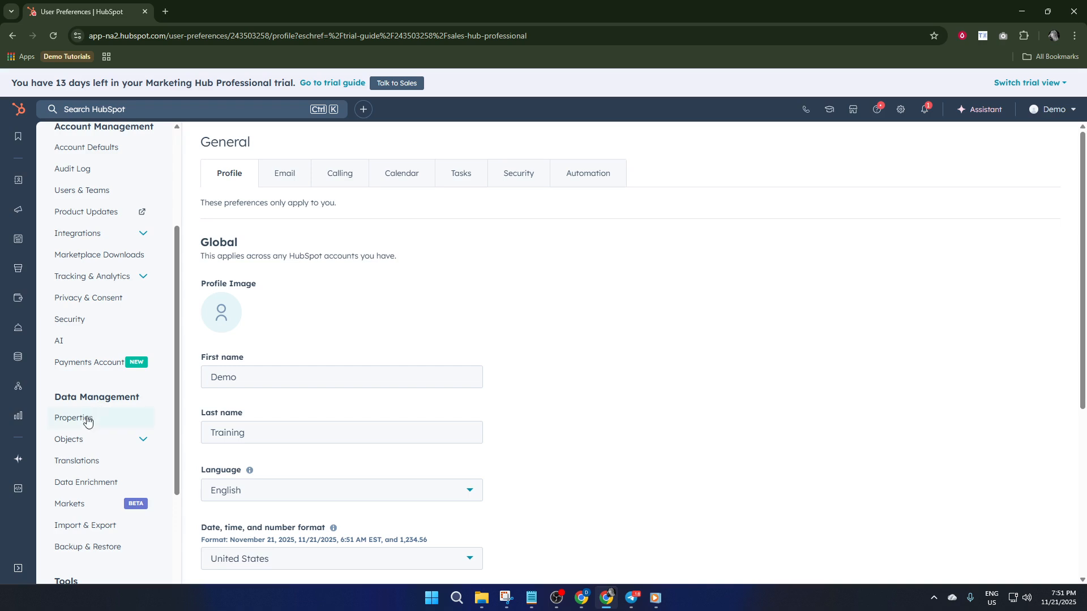
click(82, 527)
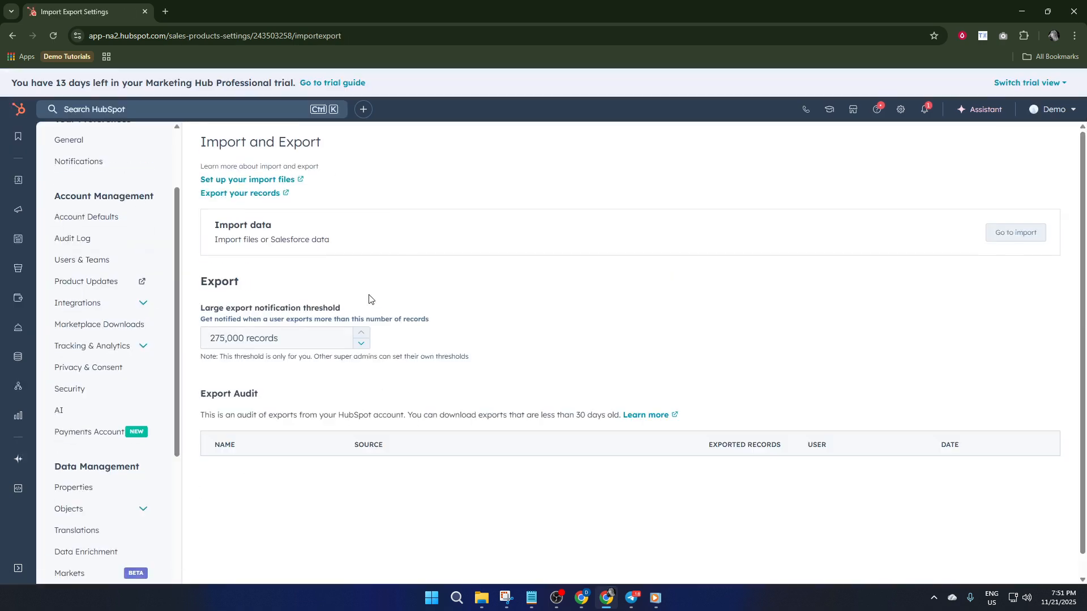
click(1016, 233)
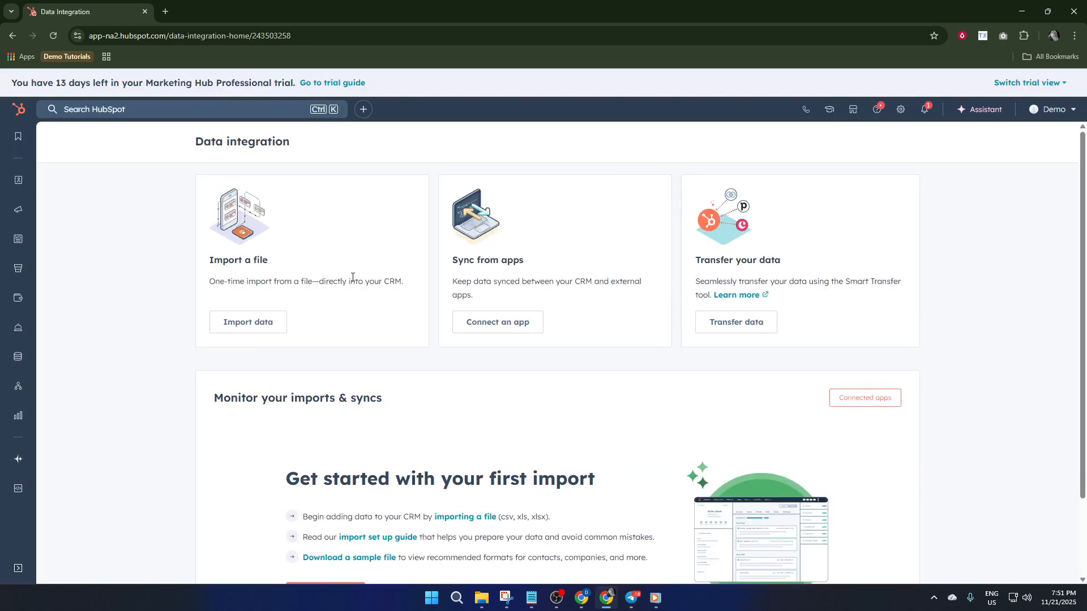
click(259, 323)
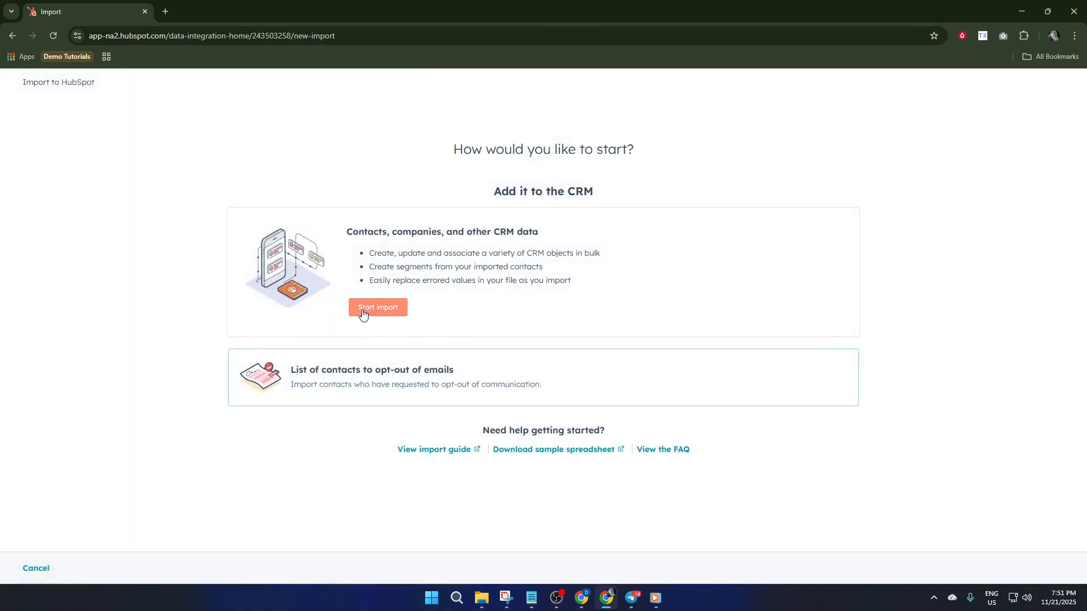
click(362, 309)
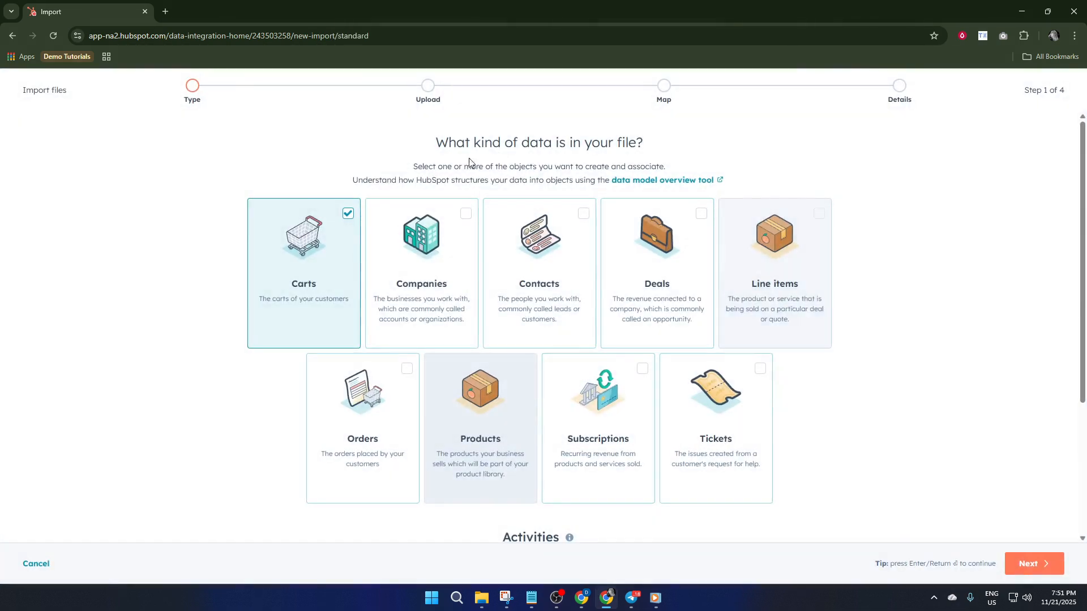
scroll(413, 303, down, 4)
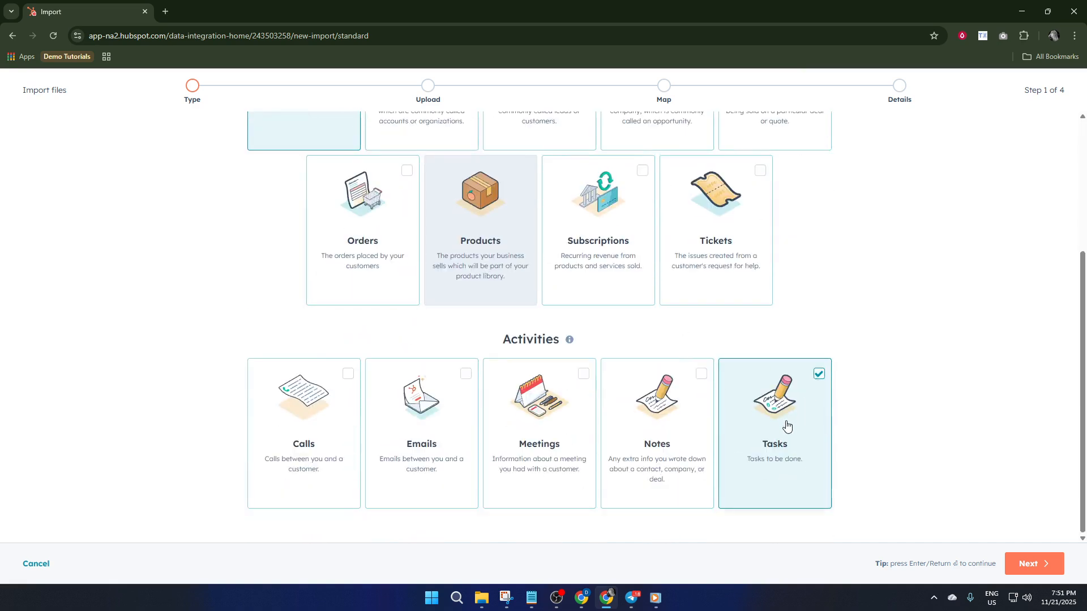
scroll(784, 427, up, 4)
click(349, 215)
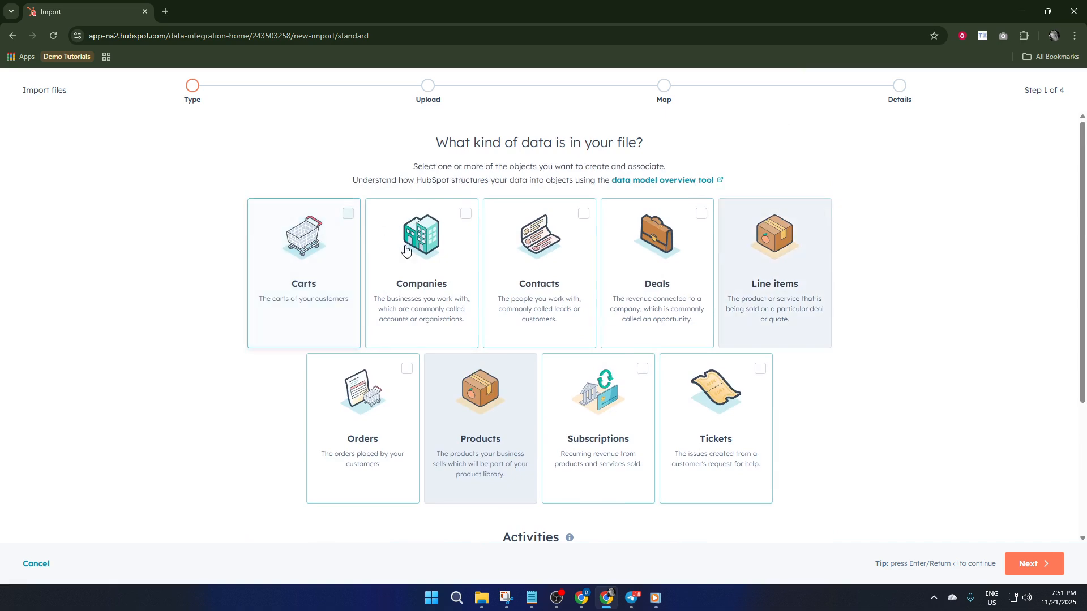
scroll(736, 351, down, 4)
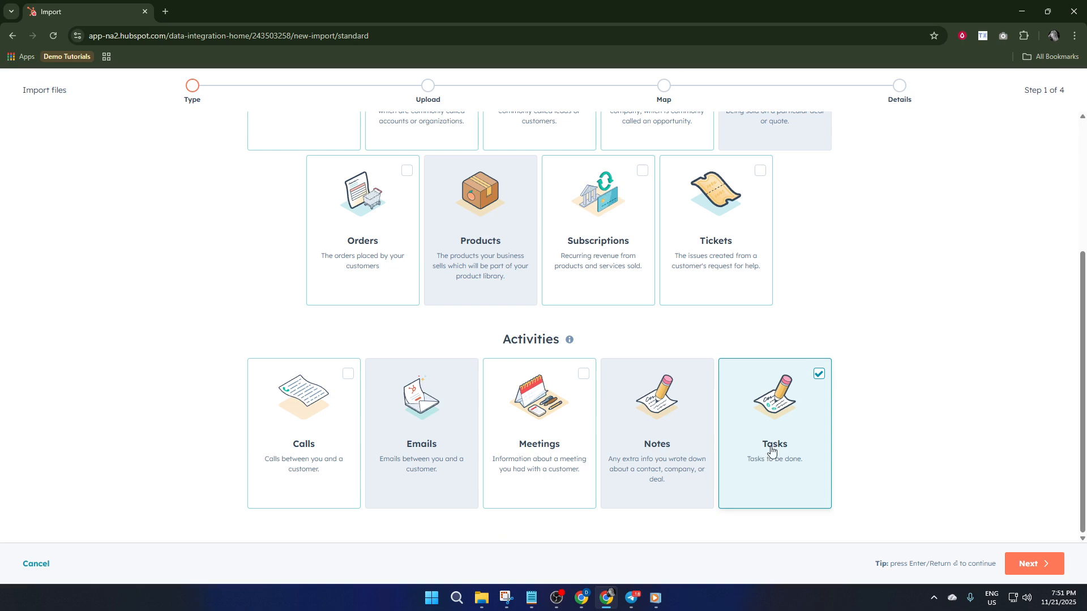
click(1028, 564)
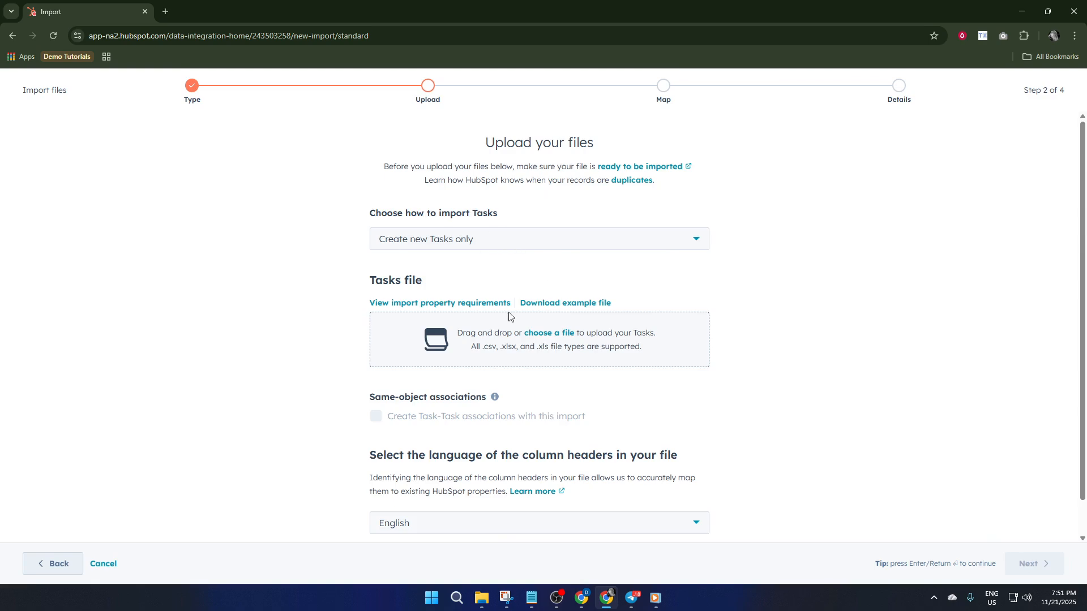
click(542, 239)
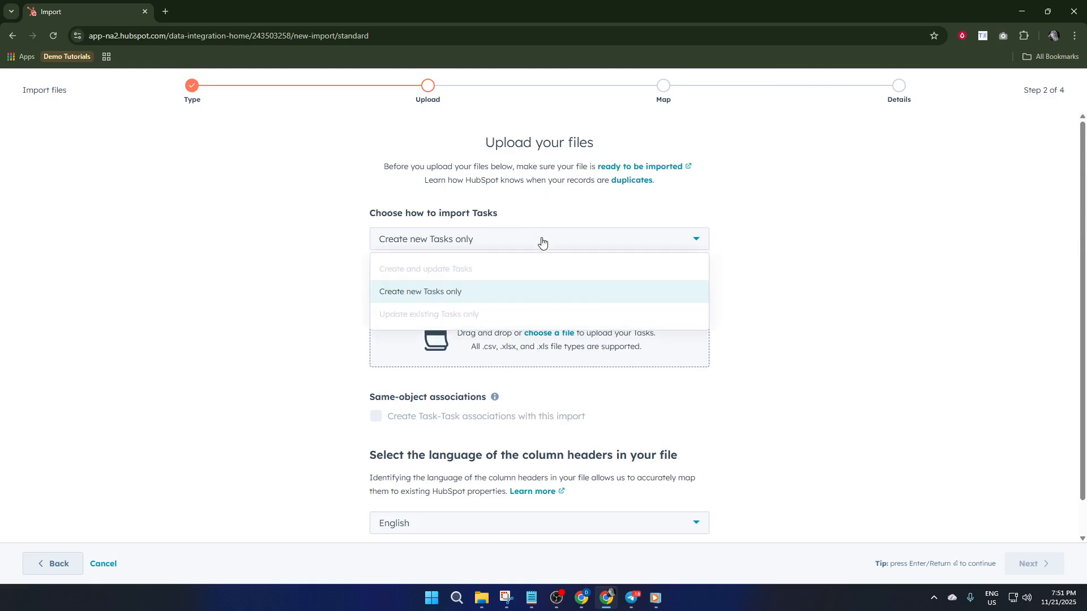
click(542, 240)
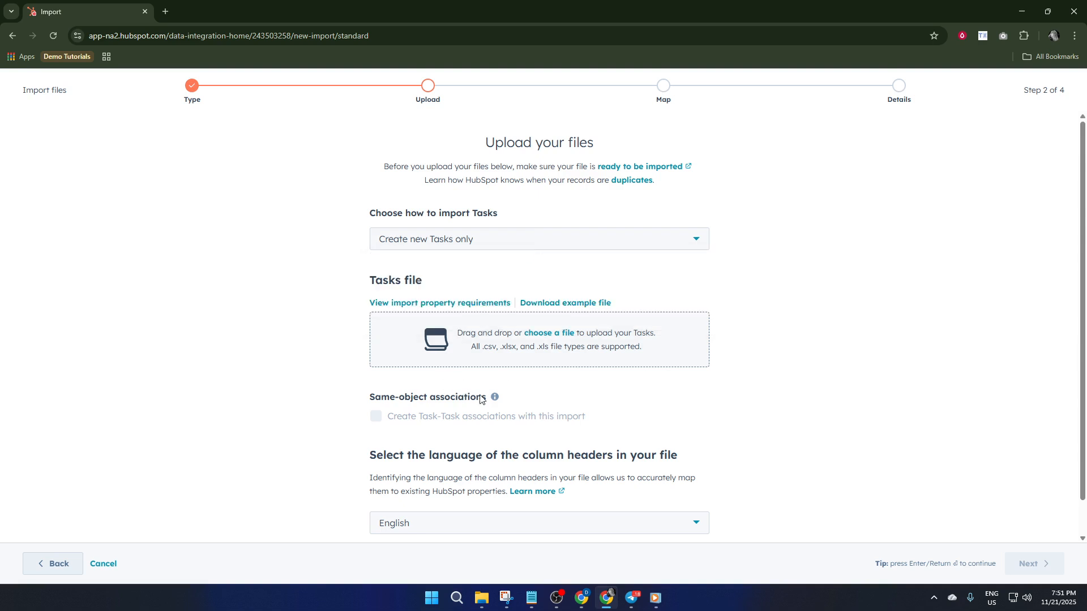
scroll(482, 399, down, 1)
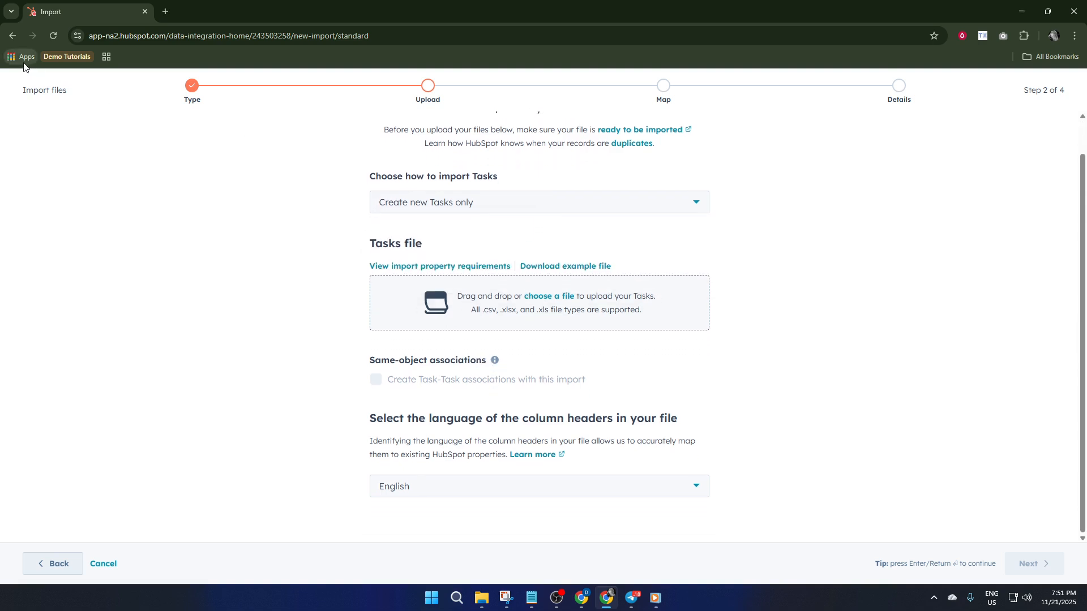
click(12, 37)
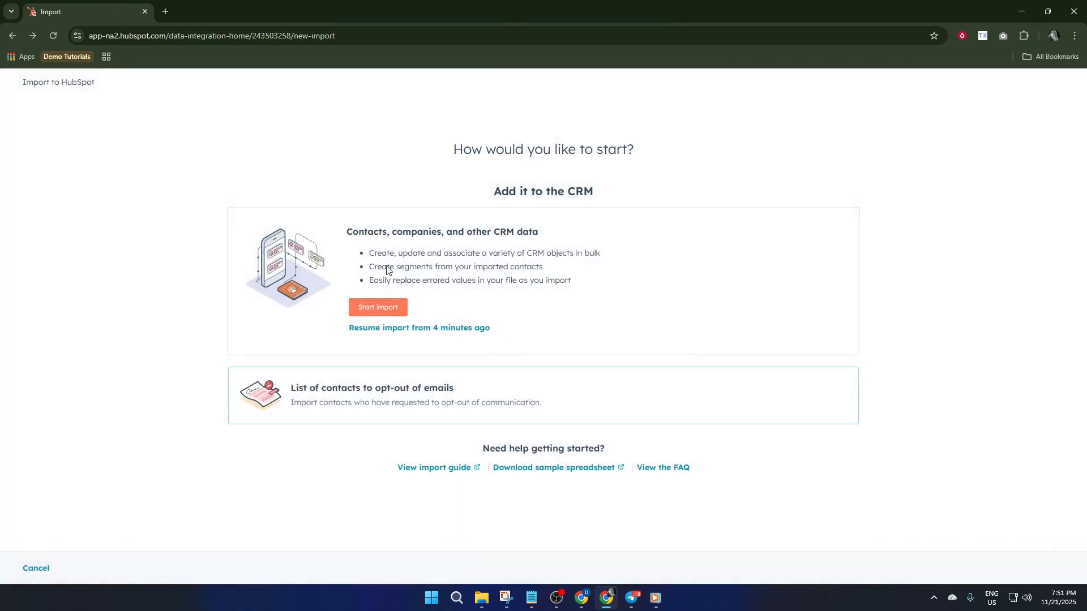
Step: Start a CRM data import with Carts and Tasks as the data types and continue to the file upload stage
click(389, 308)
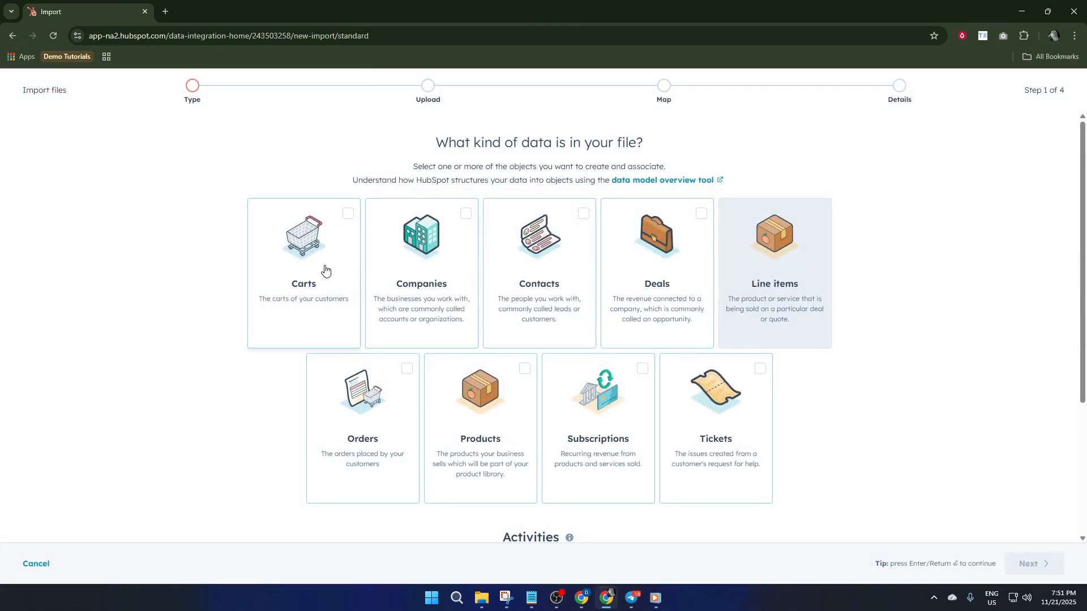
click(328, 274)
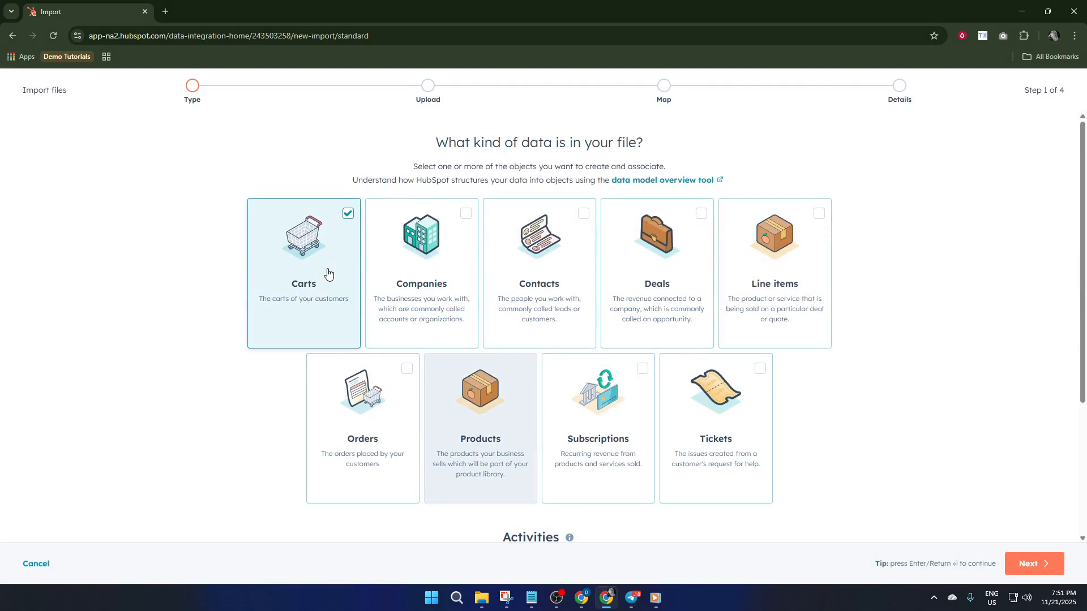
scroll(438, 339, down, 3)
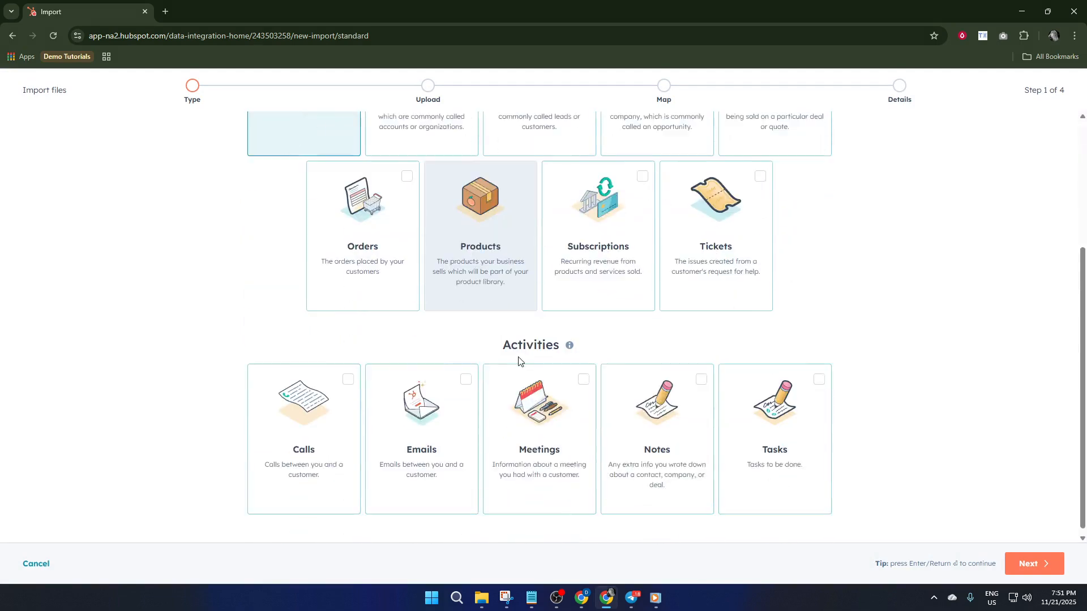
click(809, 440)
click(1028, 563)
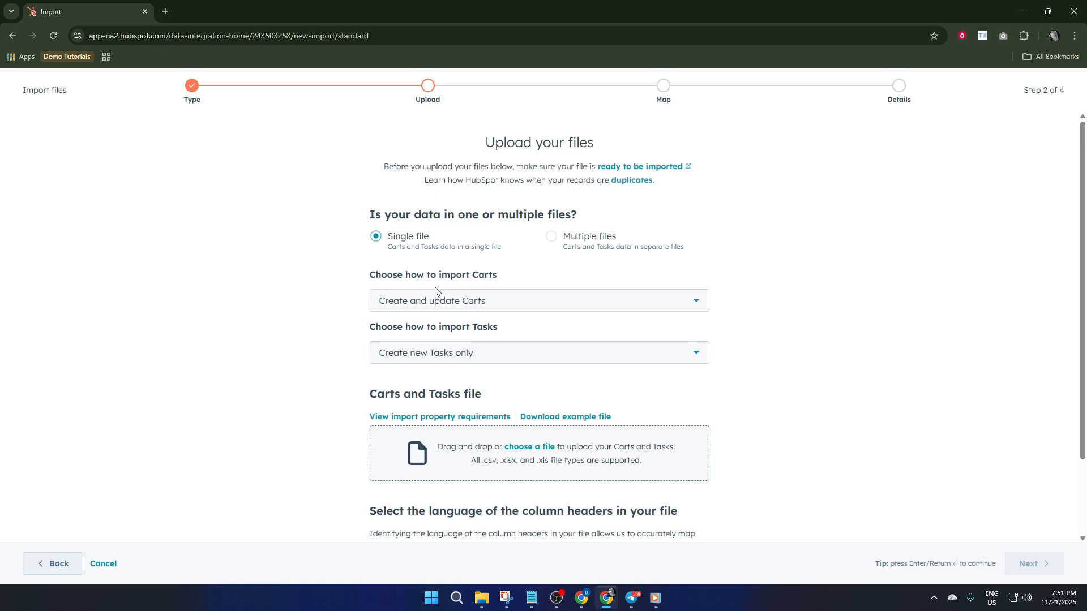
Step: Set the import modes to Create new Carts only and Create new Tasks only
scroll(434, 299, down, 2)
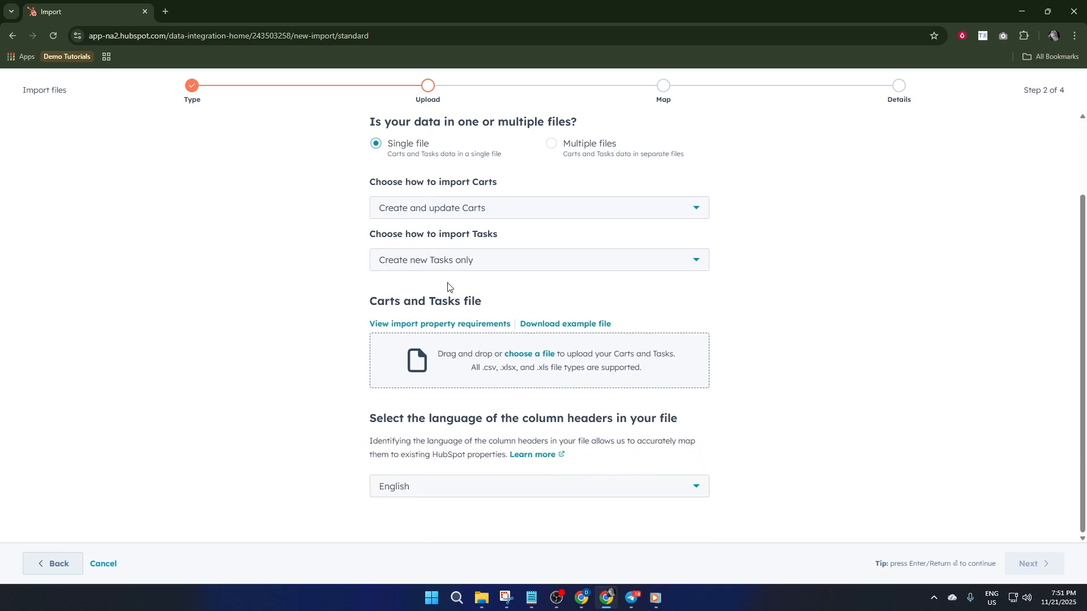
click(512, 216)
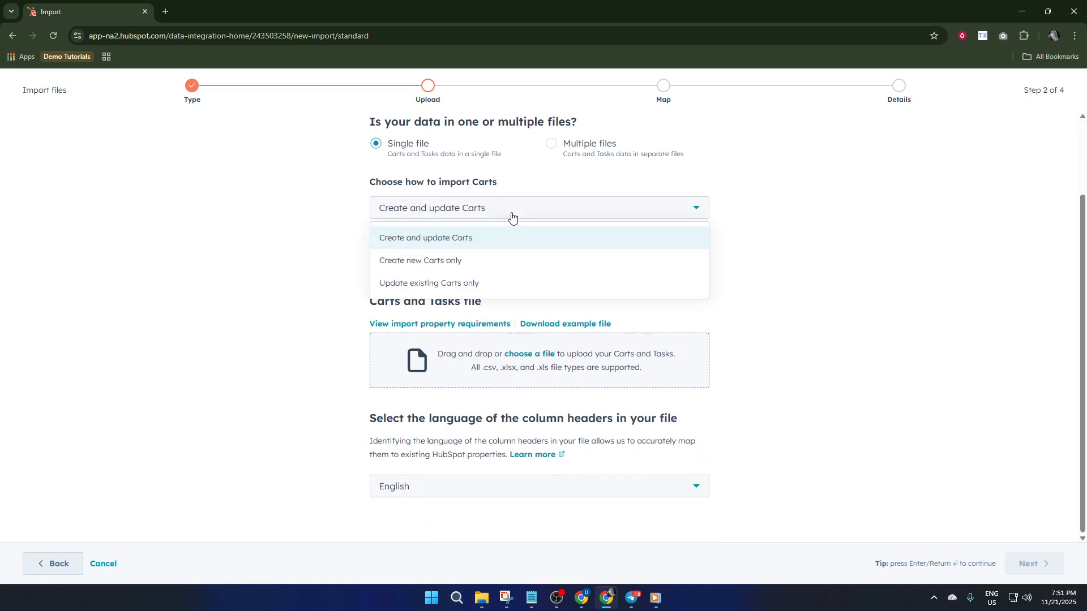
click(475, 262)
click(469, 263)
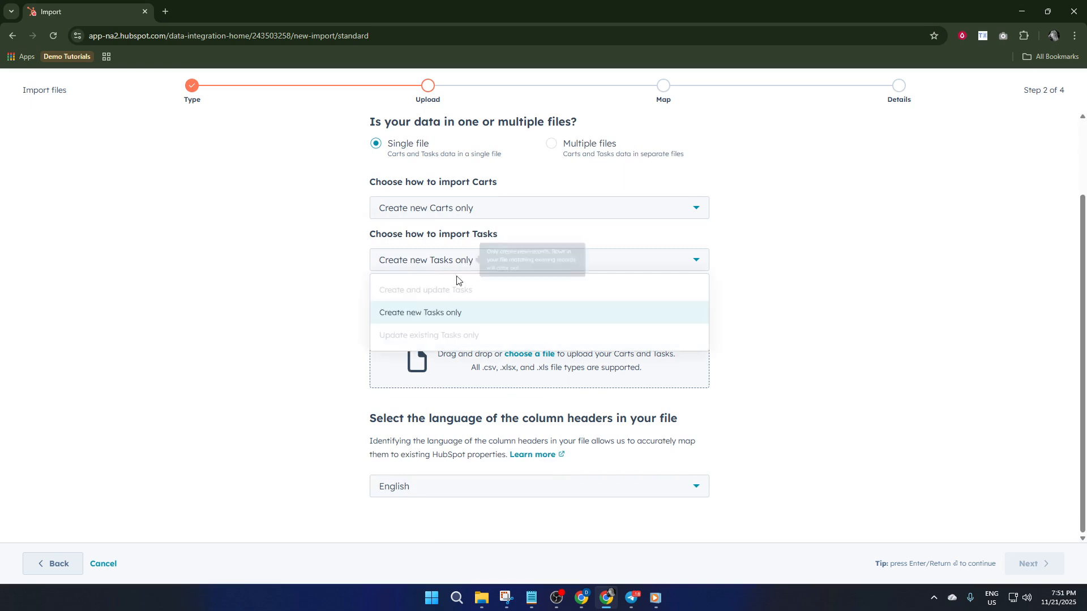
click(456, 311)
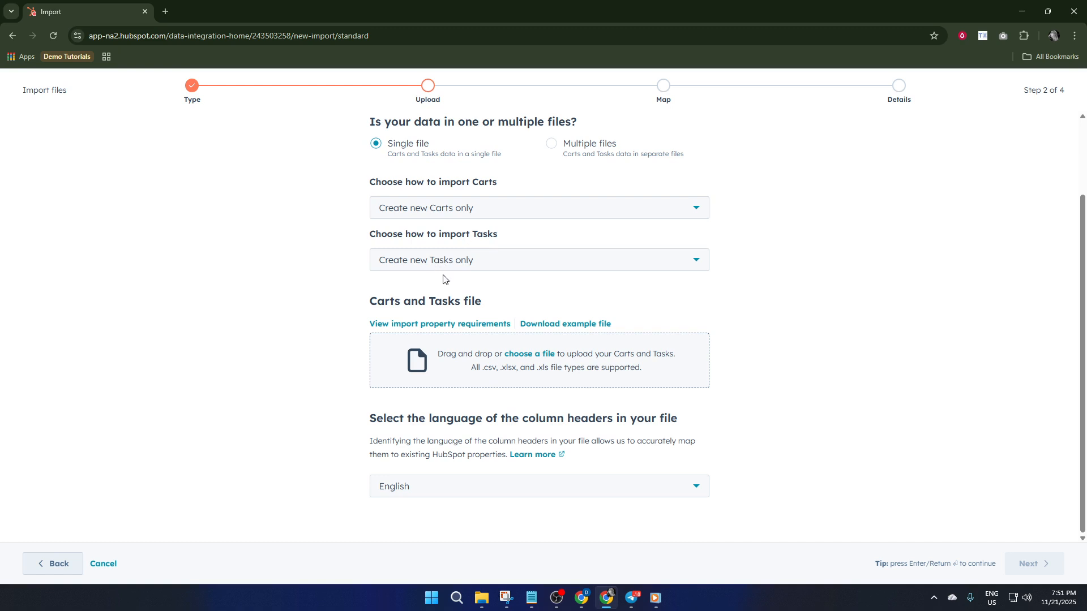
Step: Upload Book1.xlsx as the Carts and Tasks file and continue to column mapping
click(522, 355)
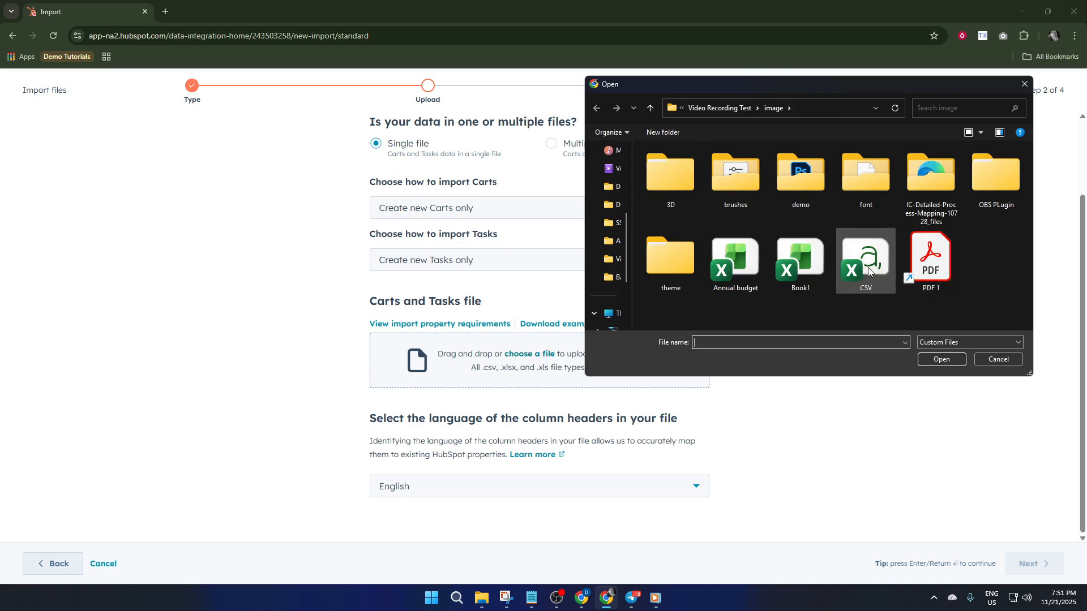
click(821, 260)
click(942, 359)
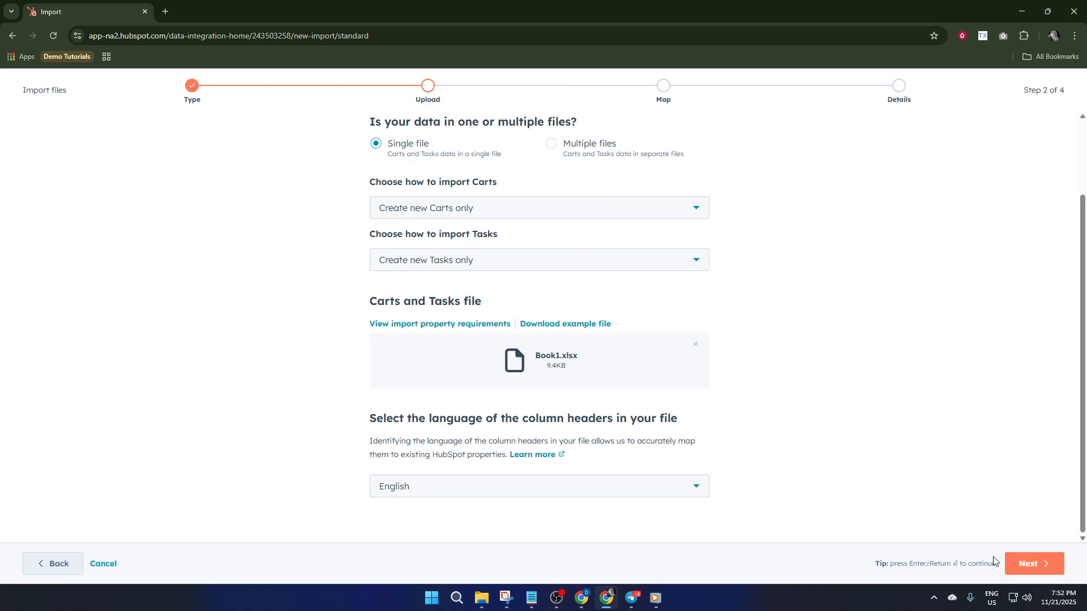
click(1031, 564)
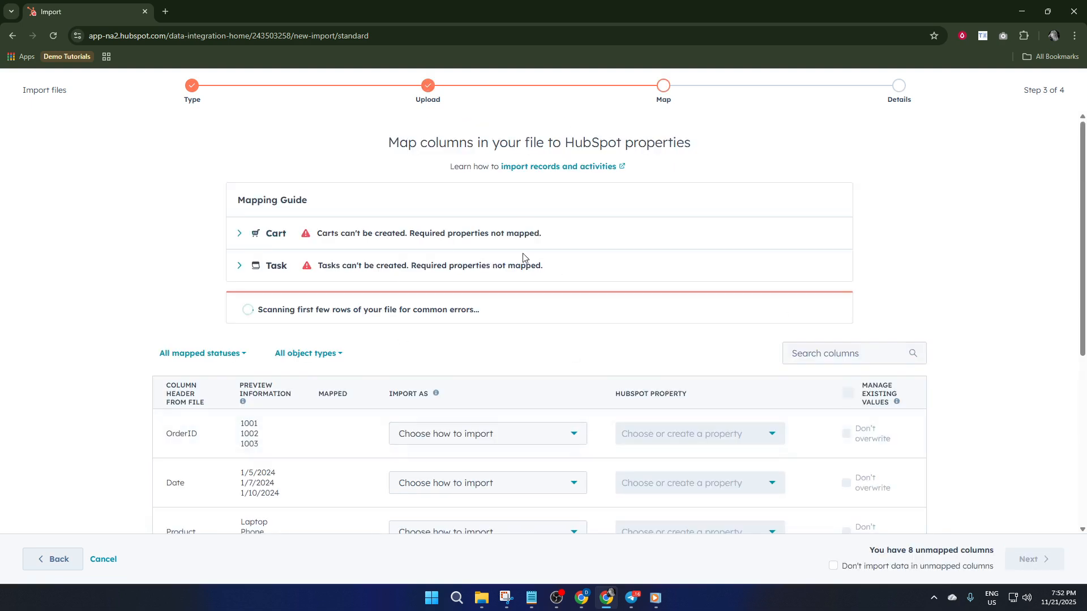
Step: Import the OrderID column as Cart properties and the Date column as Task properties
scroll(351, 330, down, 2)
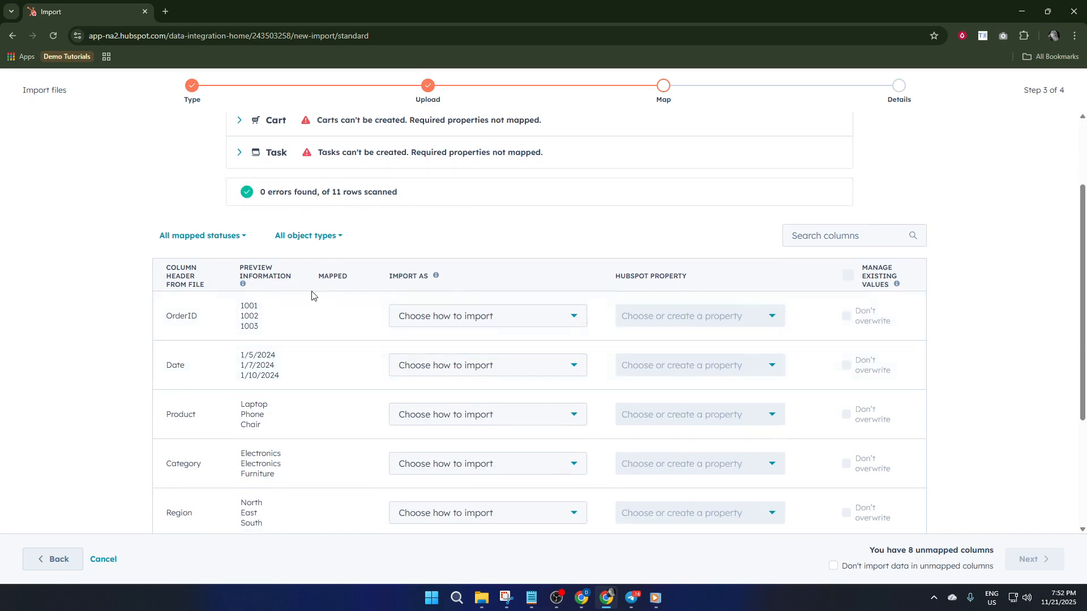
scroll(311, 295, down, 2)
scroll(311, 296, up, 4)
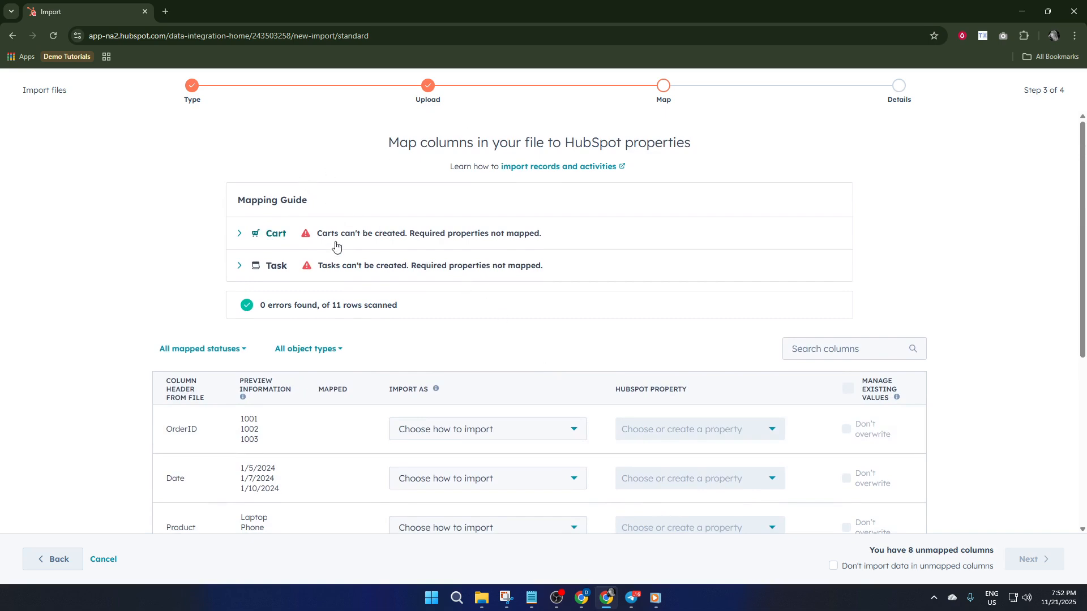
scroll(336, 245, down, 3)
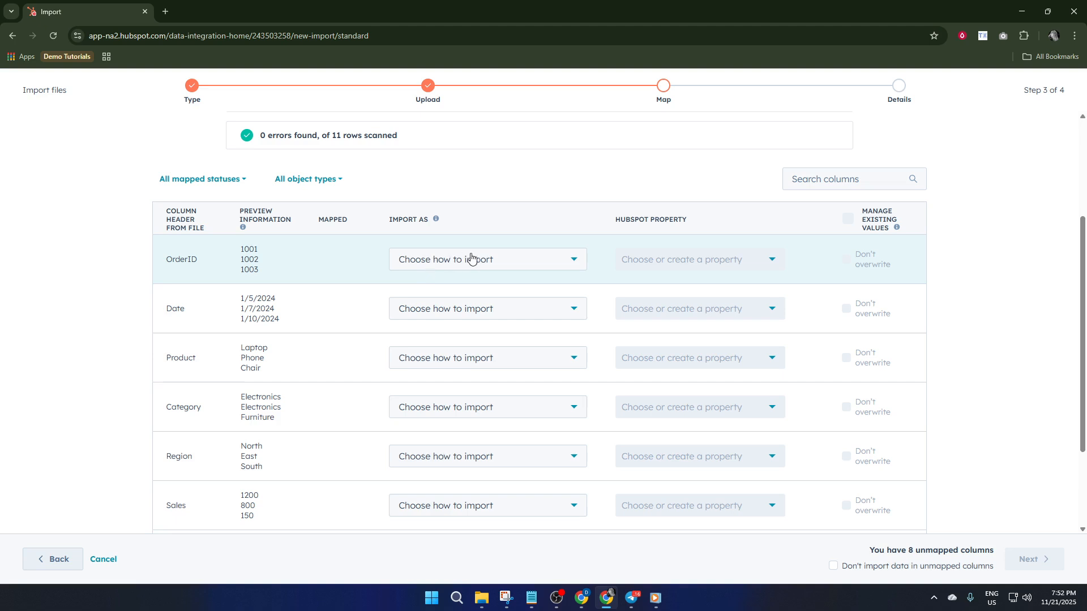
scroll(481, 252, down, 1)
click(517, 203)
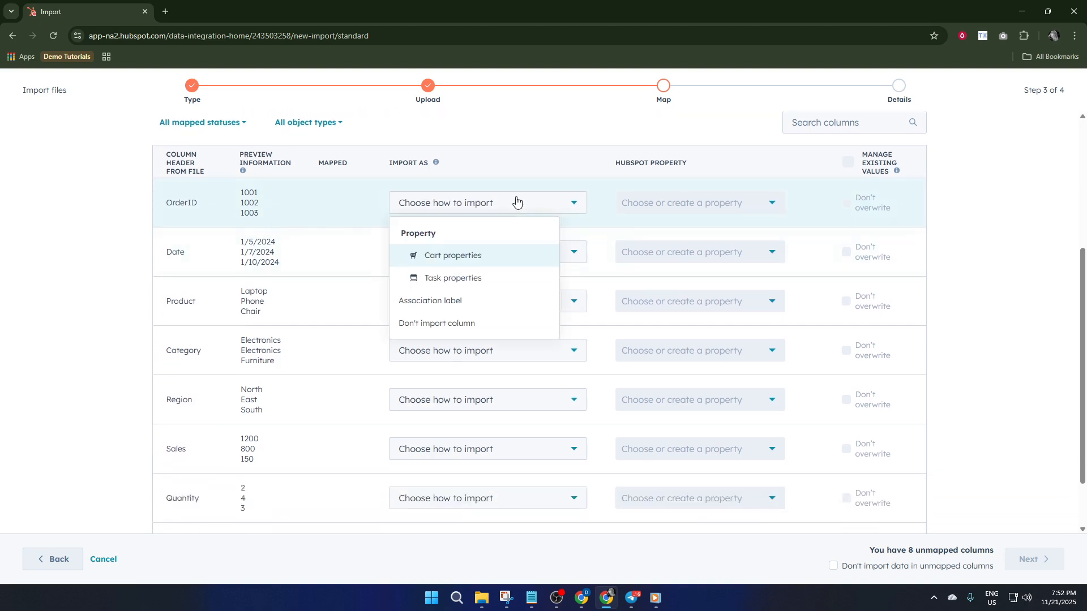
click(474, 259)
click(497, 256)
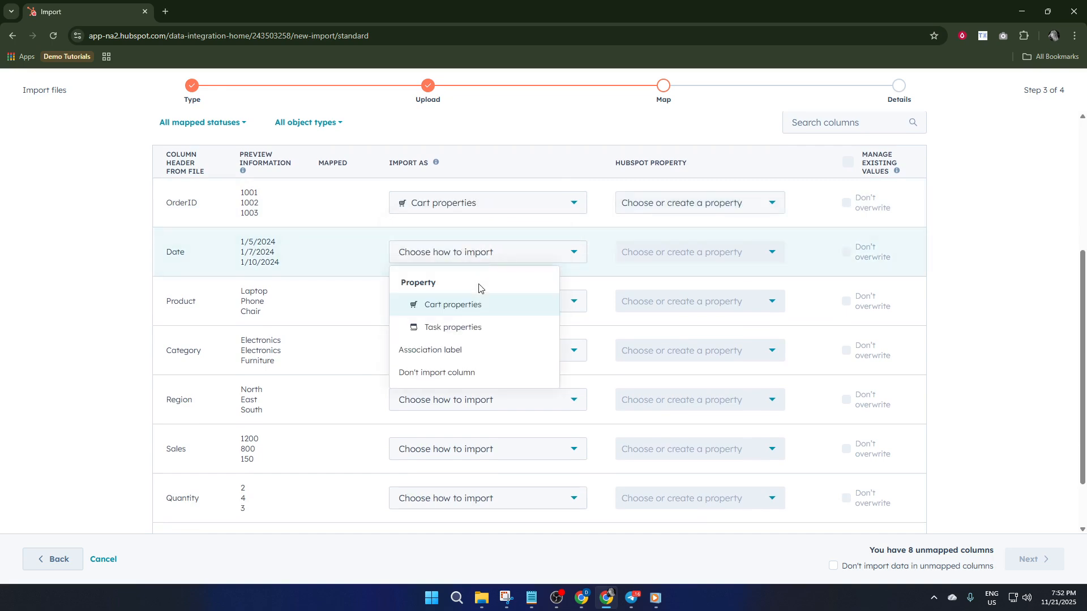
click(482, 327)
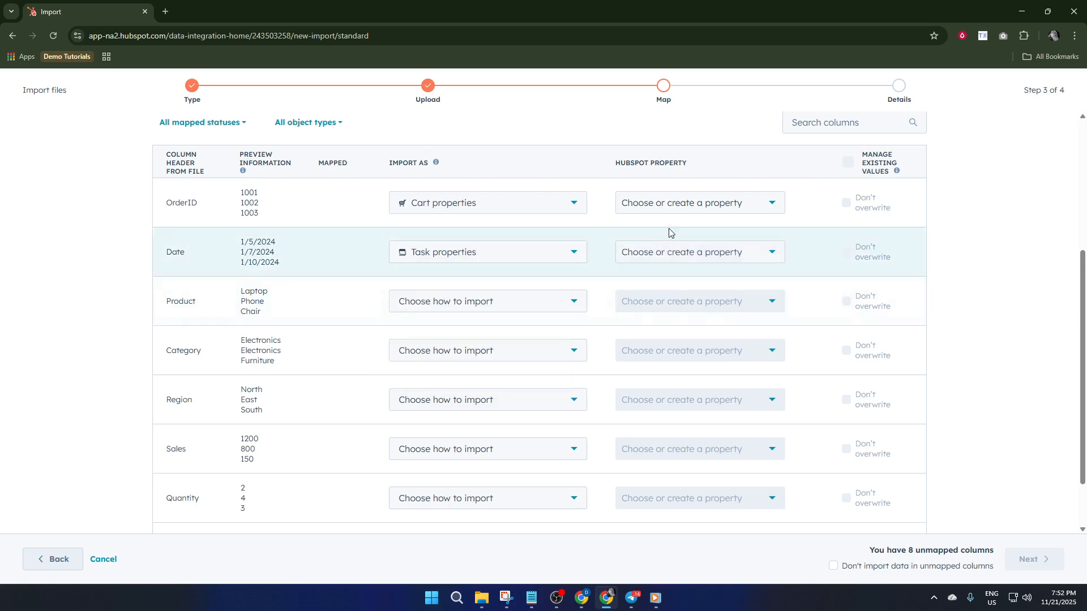
Step: Map the OrderID column to the Billing City property and the Date column to Due date
click(696, 211)
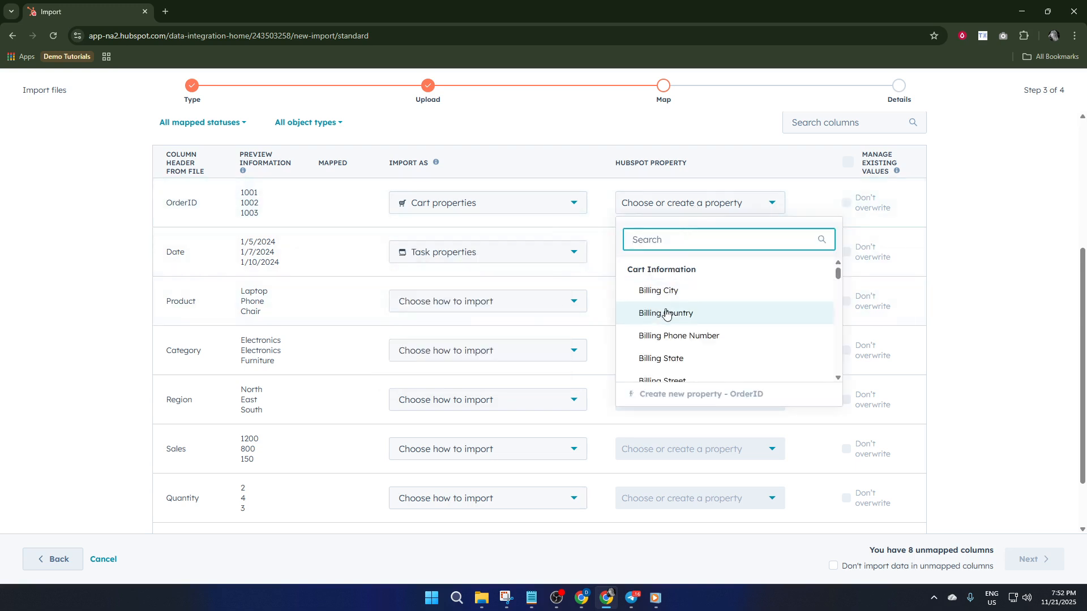
click(665, 291)
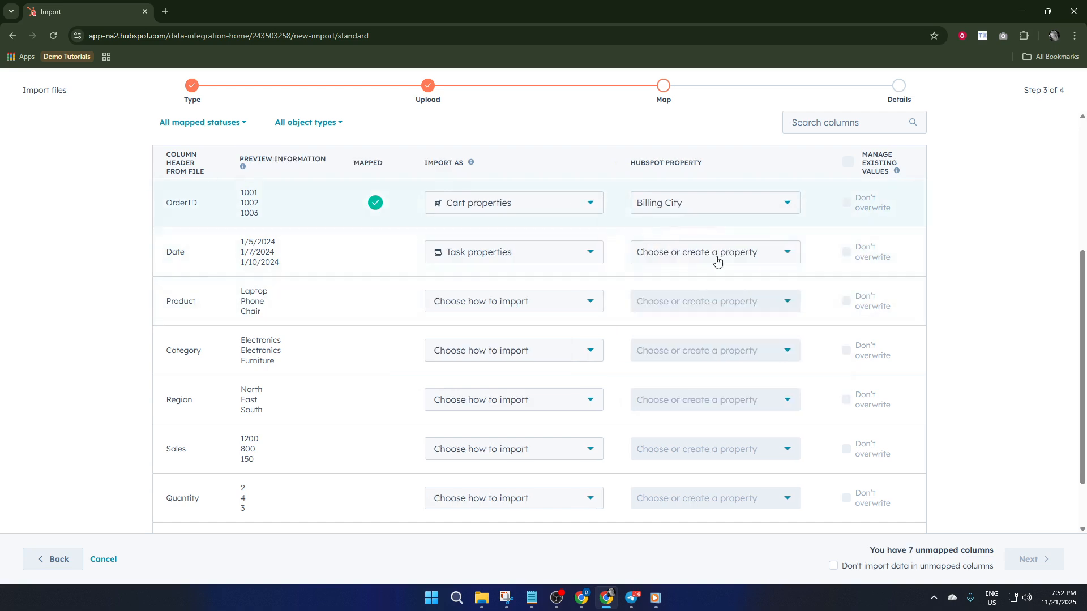
click(729, 262)
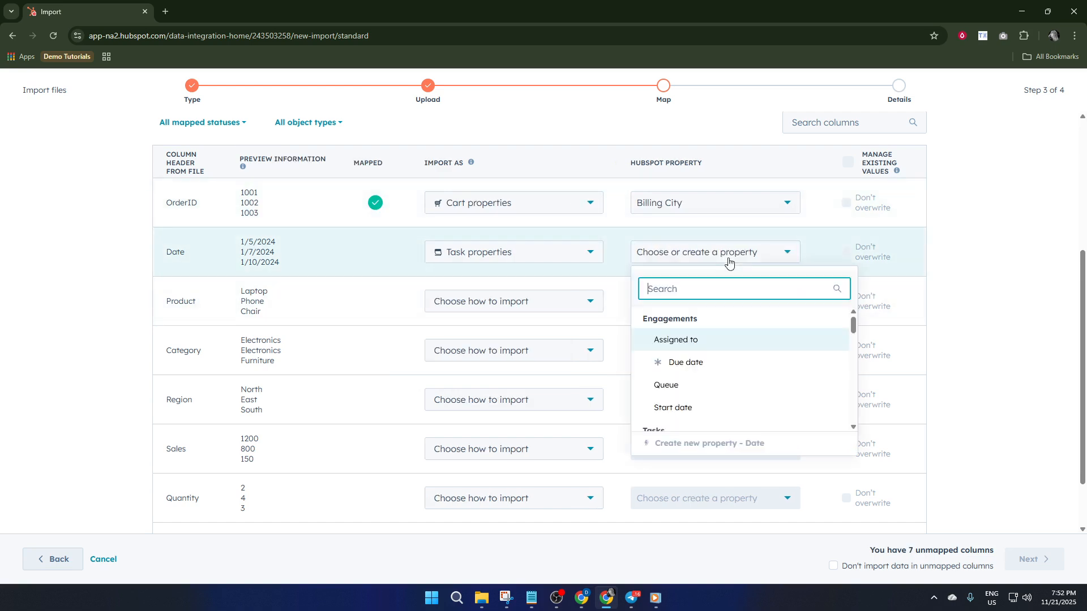
click(709, 367)
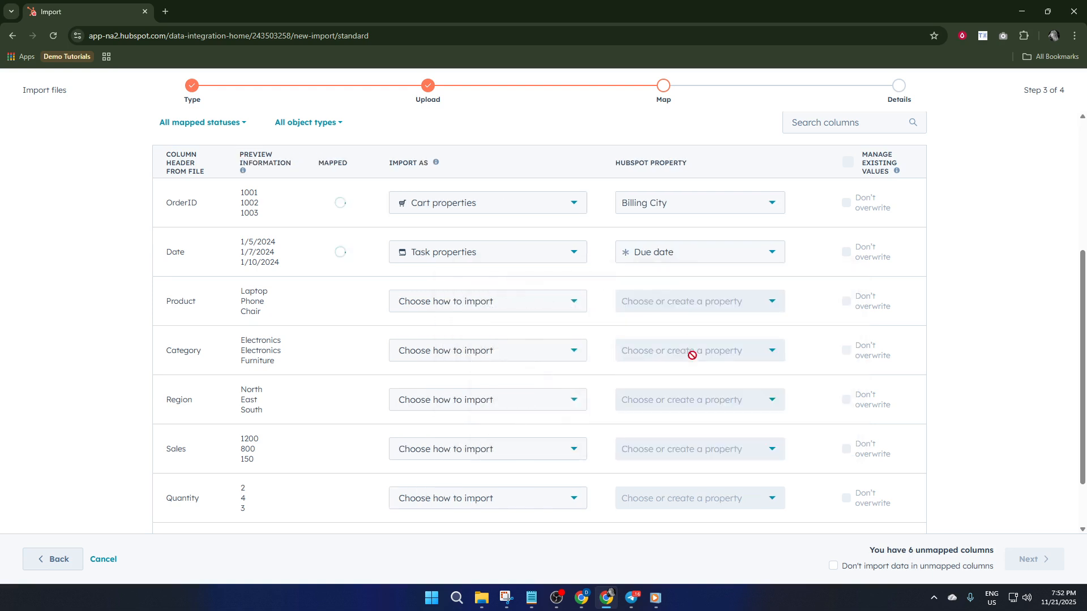
Step: Import the Product, Category and Sales columns as Cart properties
scroll(568, 285, down, 2)
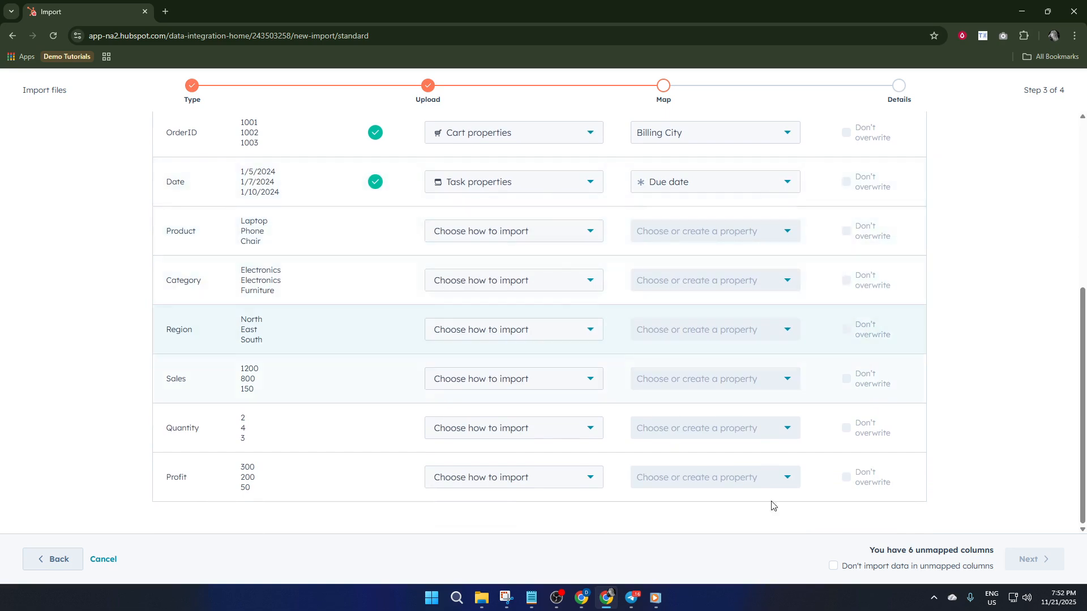
scroll(792, 351, up, 4)
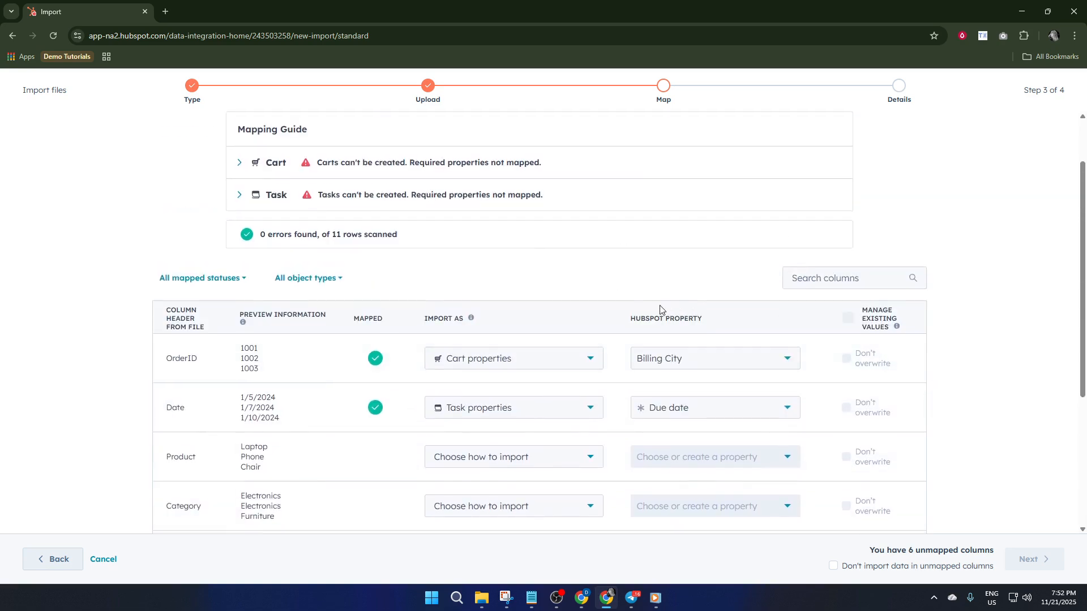
scroll(617, 307, down, 3)
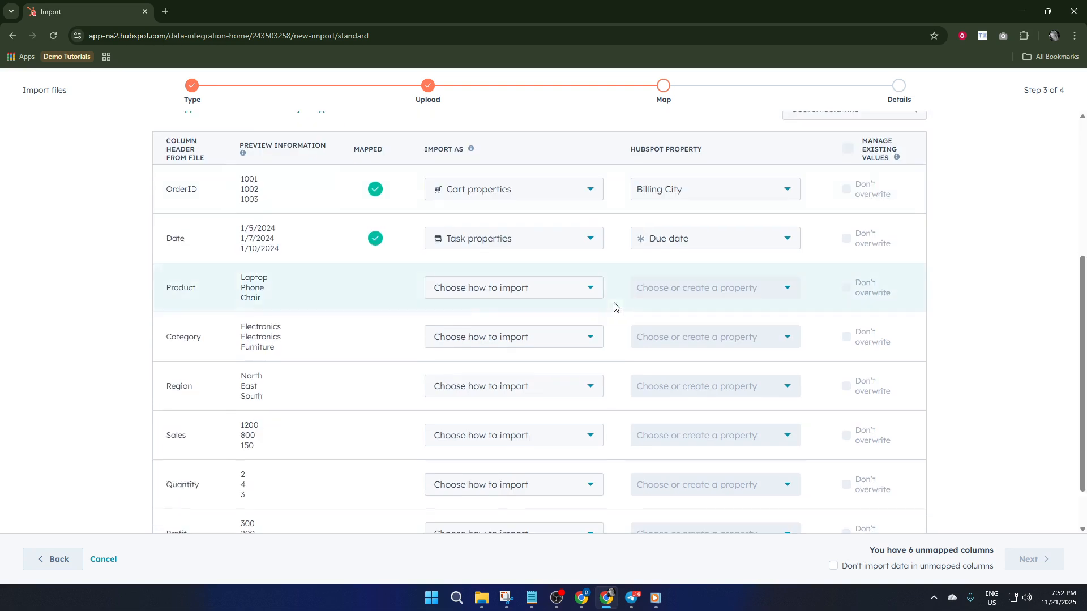
click(528, 297)
click(507, 351)
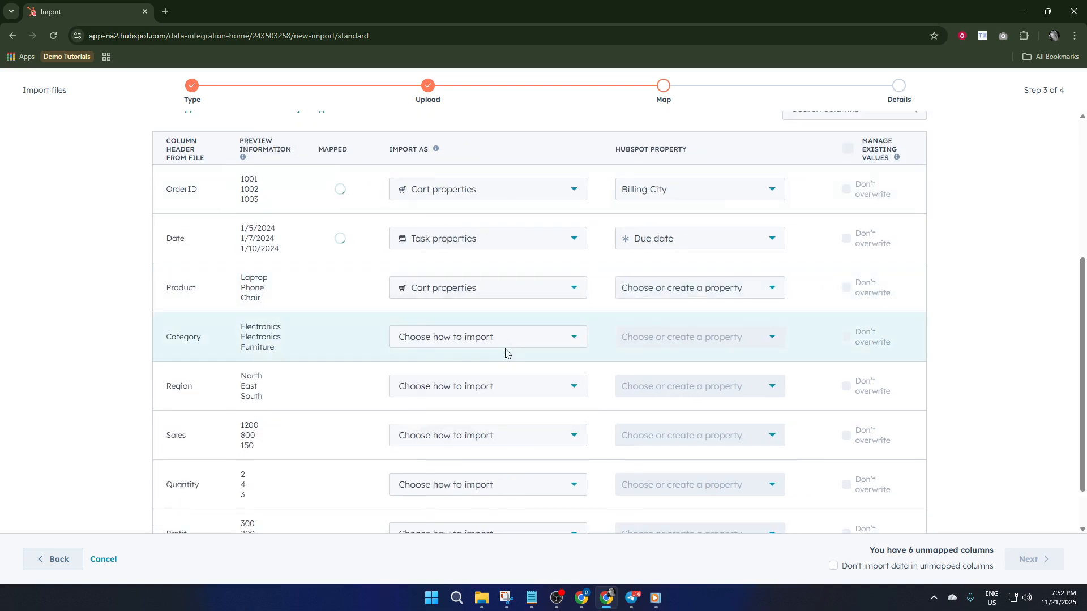
click(504, 346)
click(501, 395)
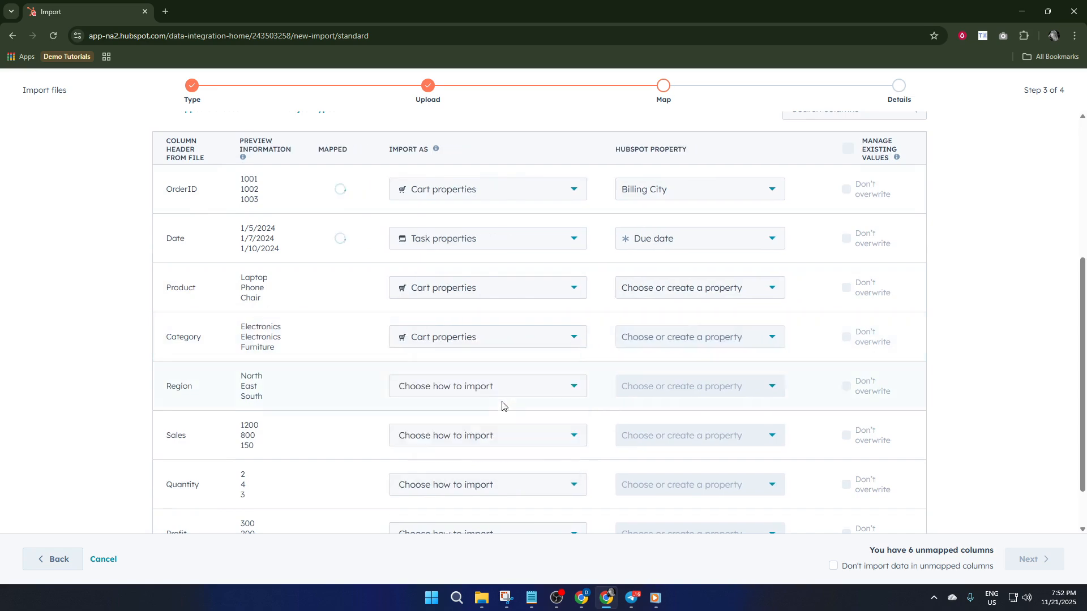
click(509, 433)
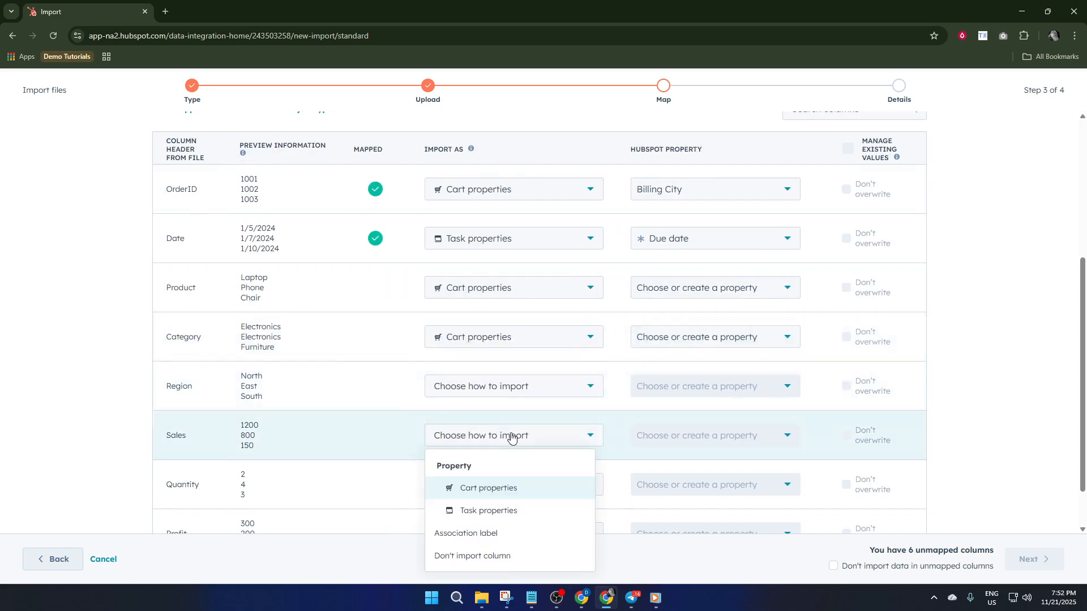
click(502, 487)
Step: Try importing the Quantity column as an Association label
scroll(505, 449, down, 1)
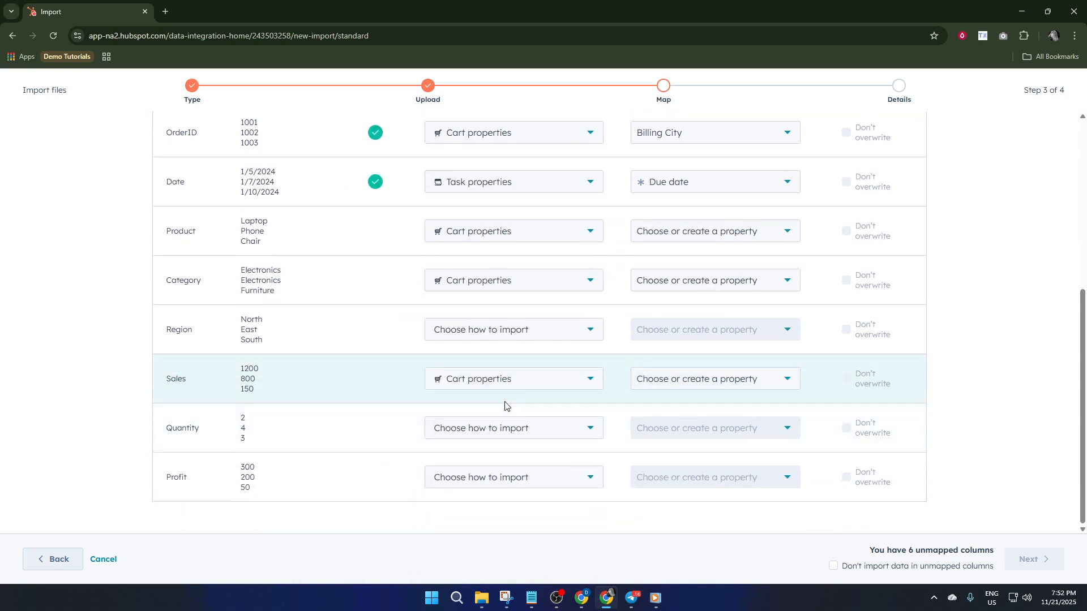
click(503, 436)
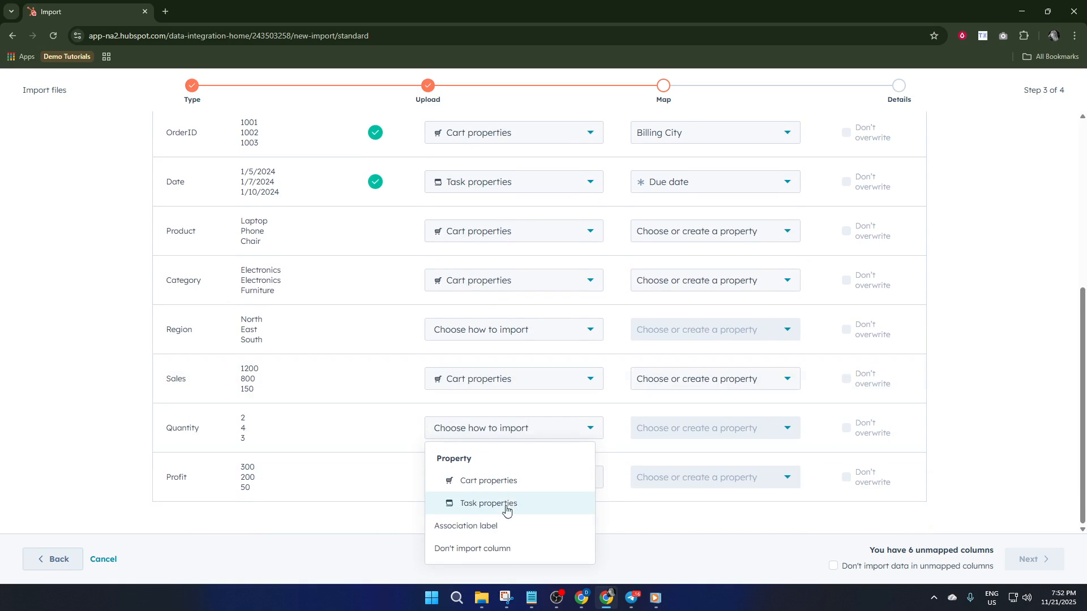
click(502, 524)
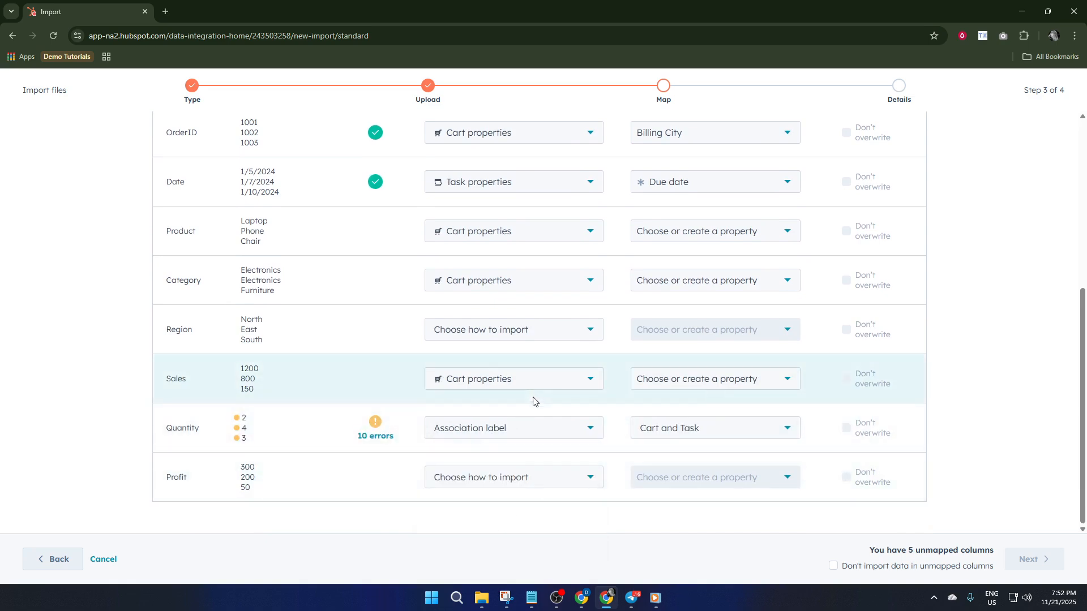
click(536, 383)
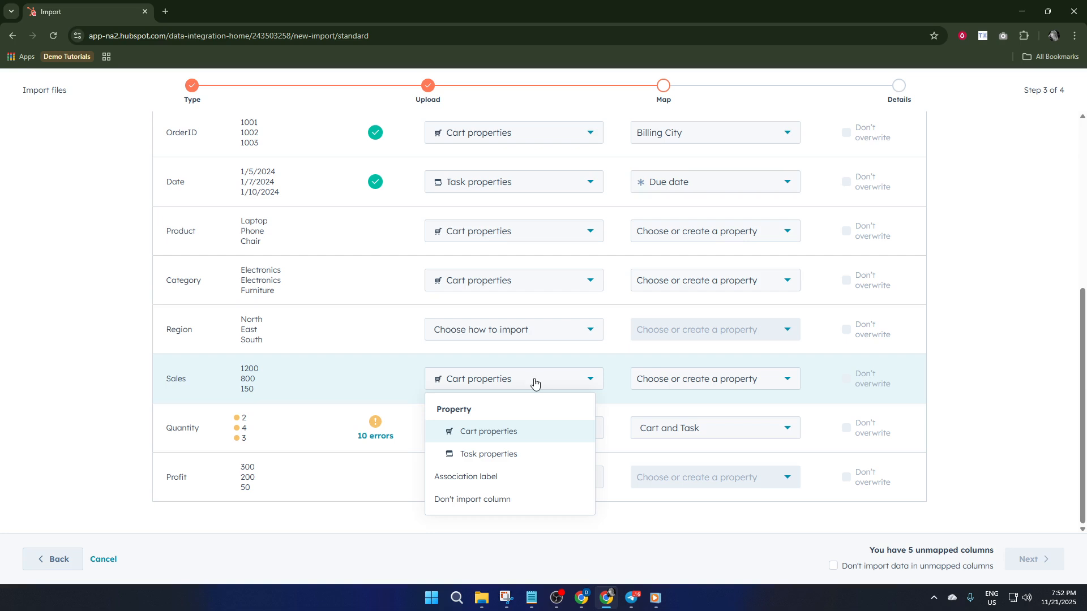
click(593, 377)
Step: Import the Quantity column as Task properties and the Region and Profit columns as Cart properties
click(578, 429)
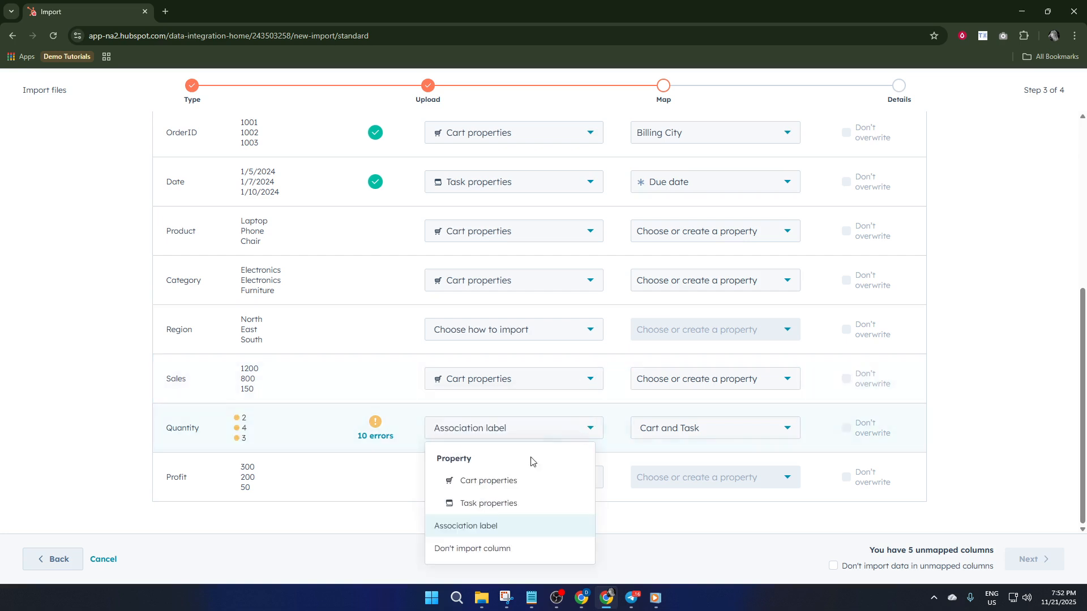
click(518, 503)
click(542, 381)
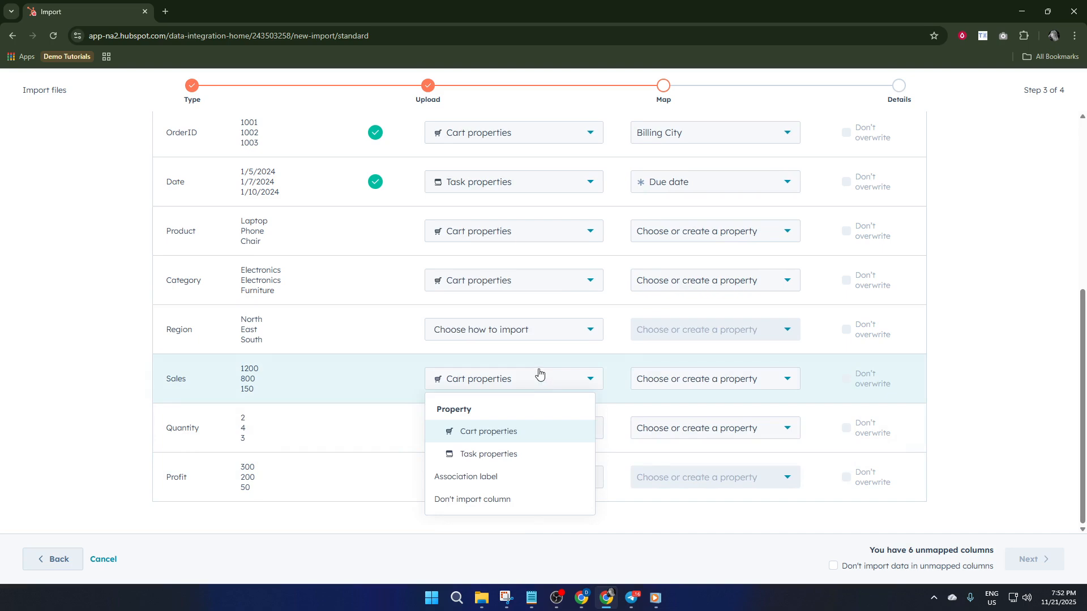
click(552, 336)
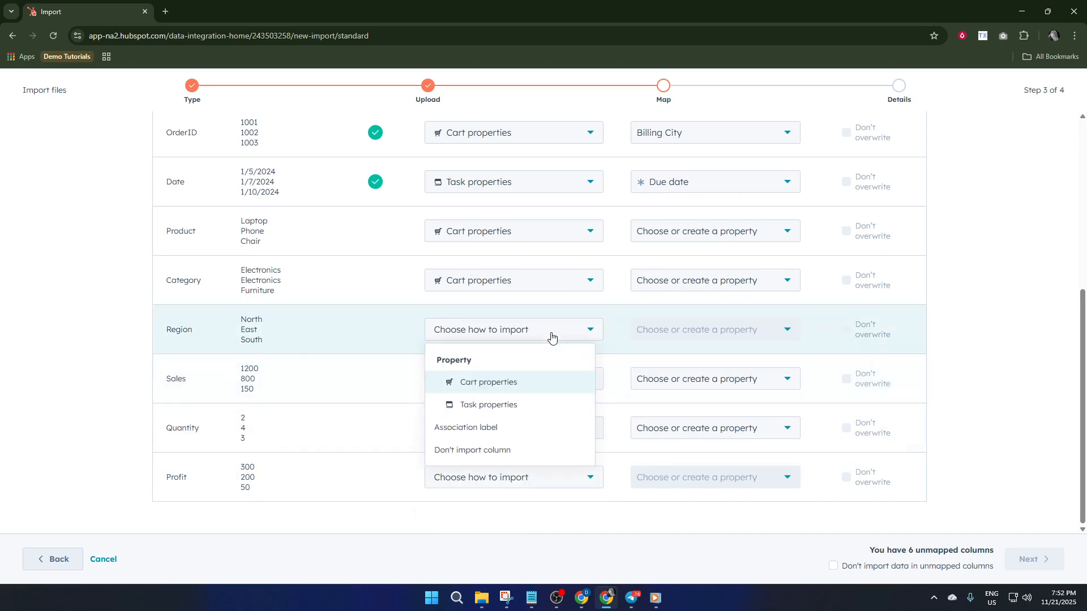
click(525, 382)
click(505, 488)
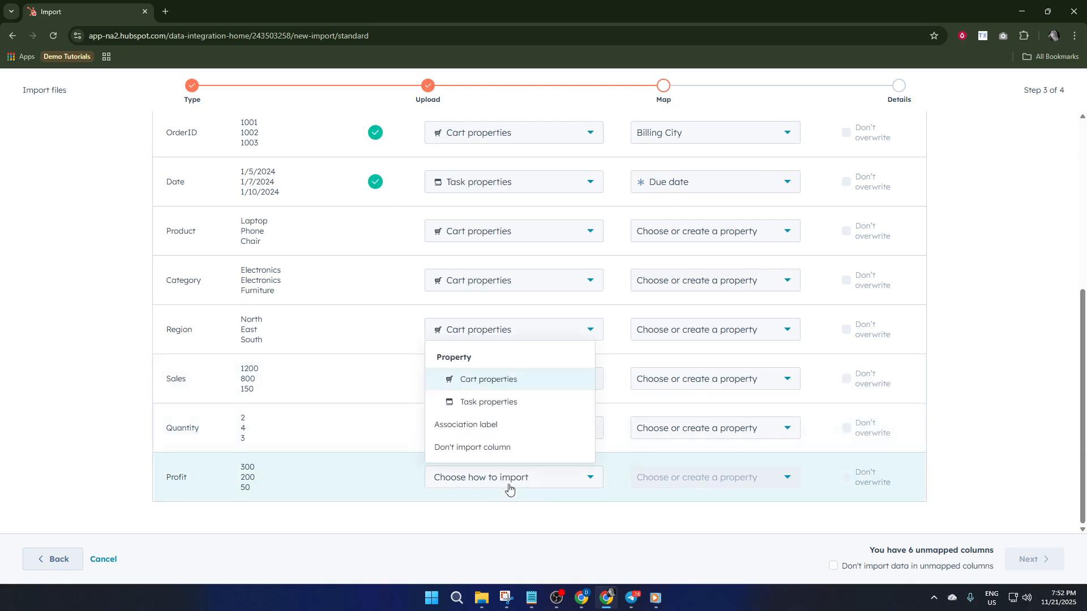
click(526, 391)
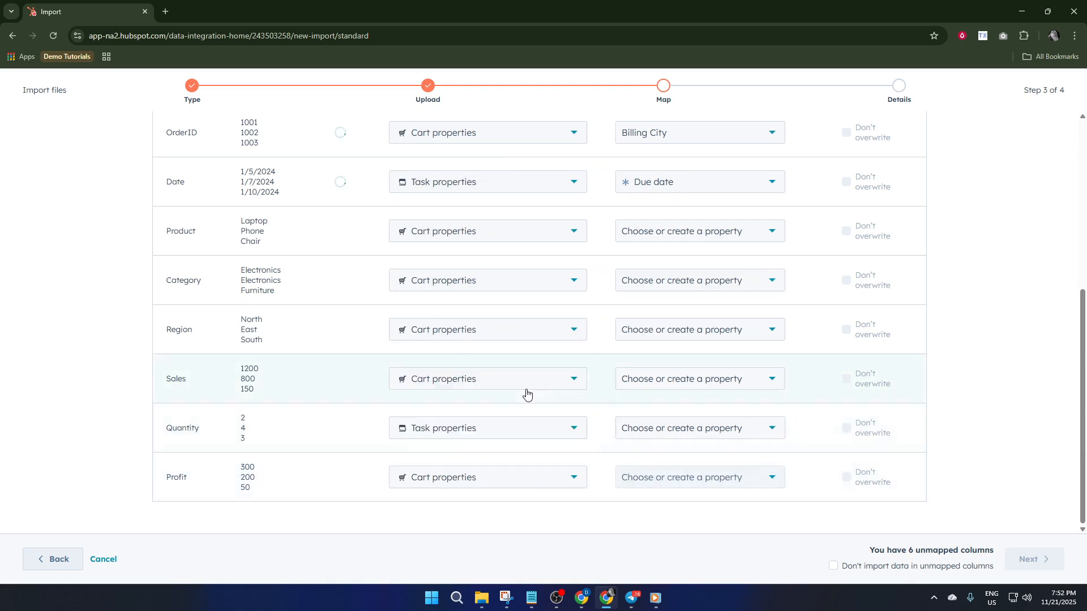
Step: Map the Profit column to the Billing Country property
click(713, 481)
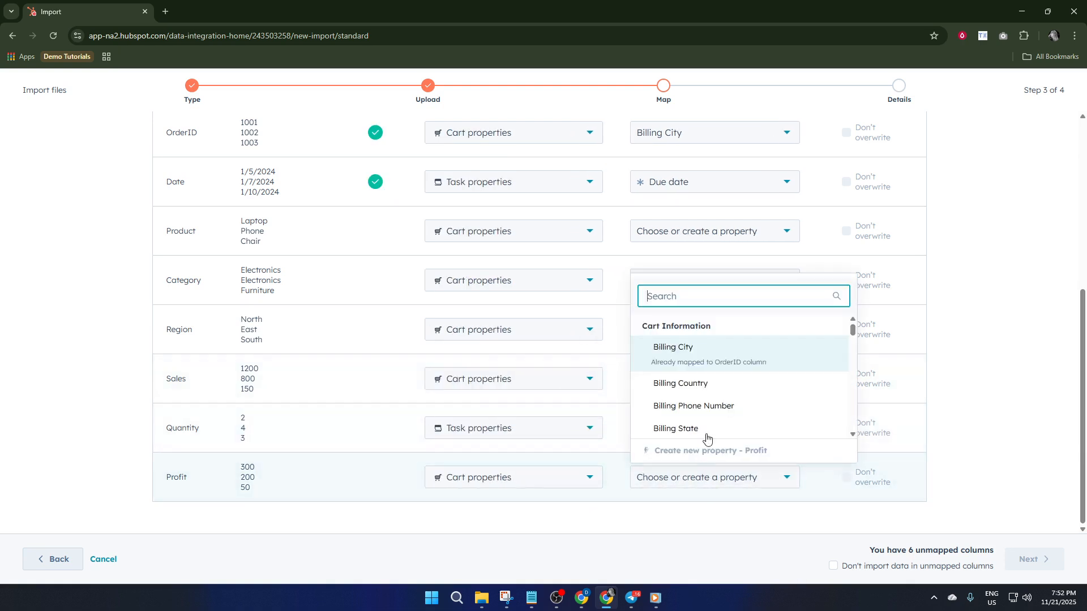
click(715, 384)
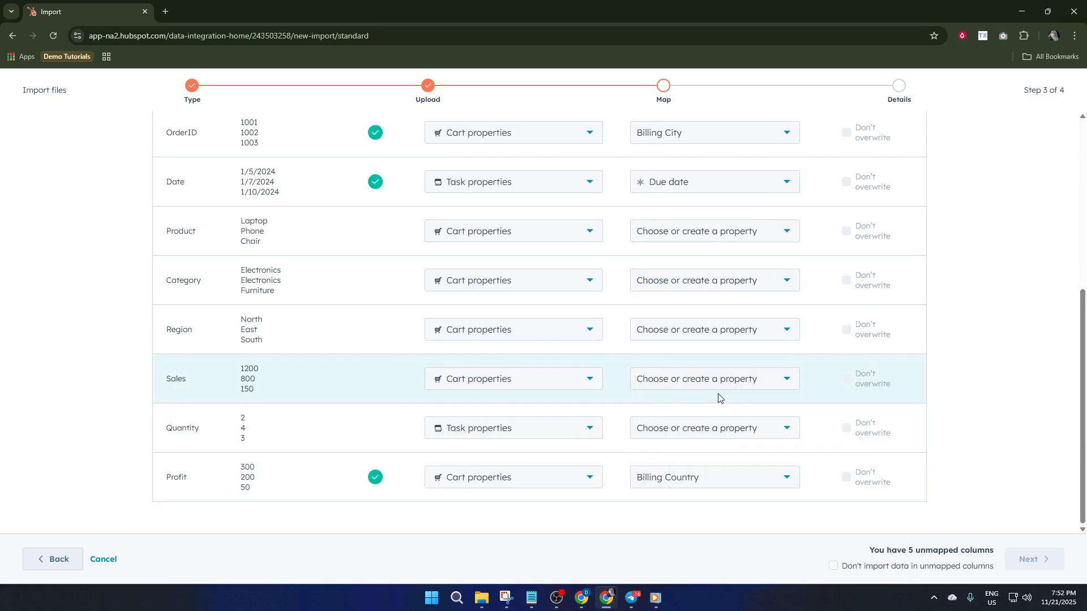
Step: Map the Sales column to the Cart ID property and the Quantity column to Start date
click(719, 390)
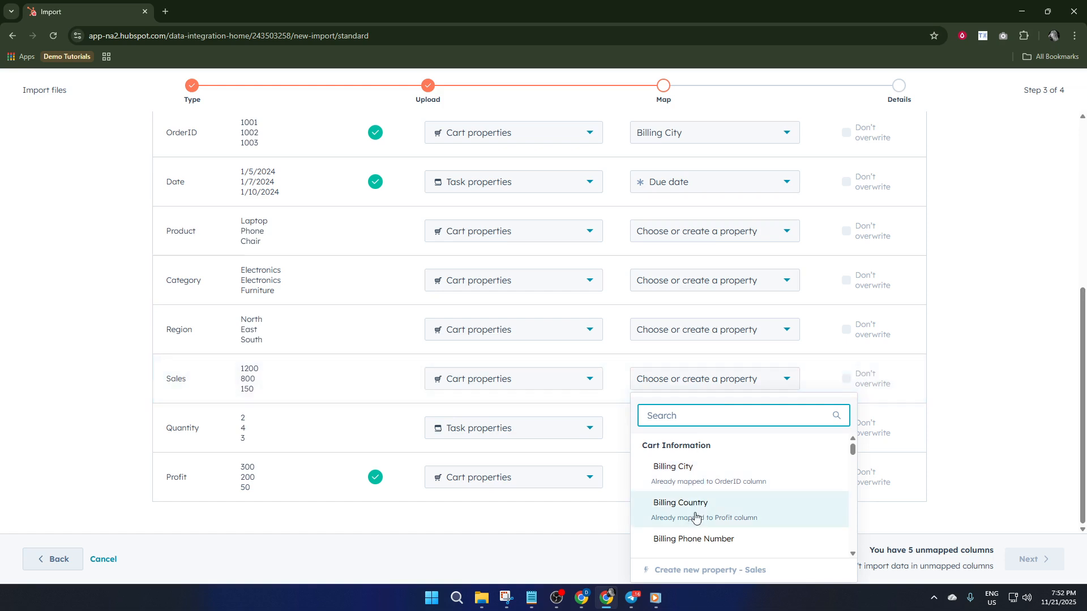
scroll(698, 521, down, 3)
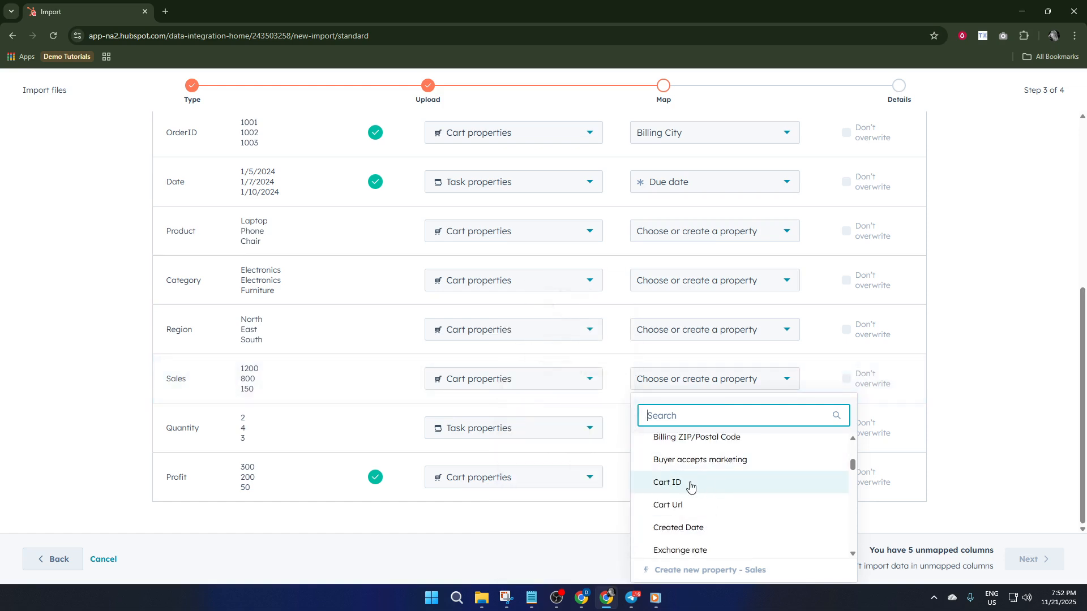
click(688, 484)
click(697, 432)
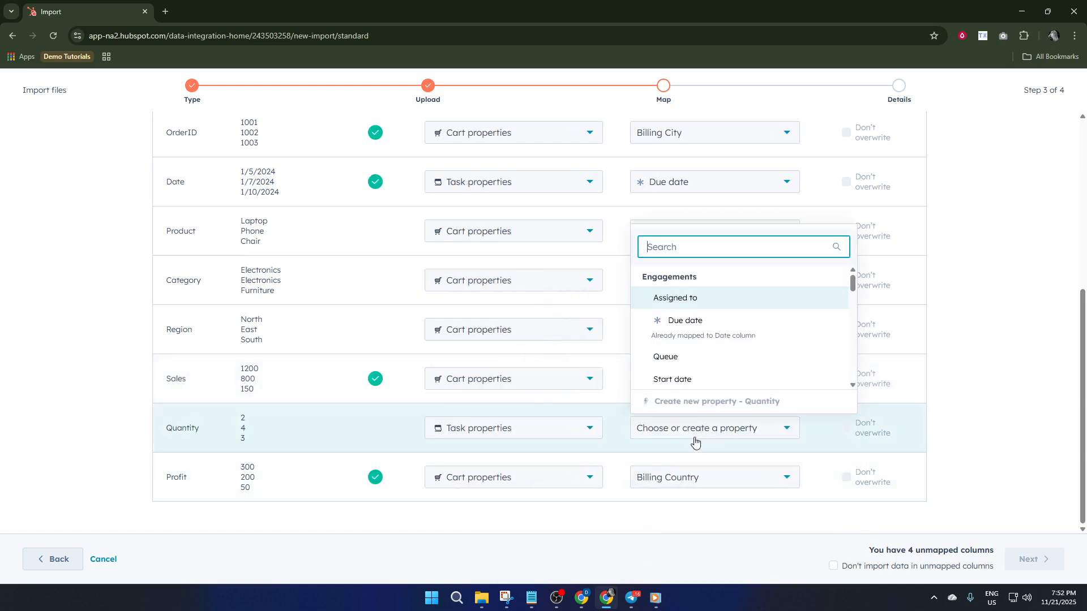
click(715, 377)
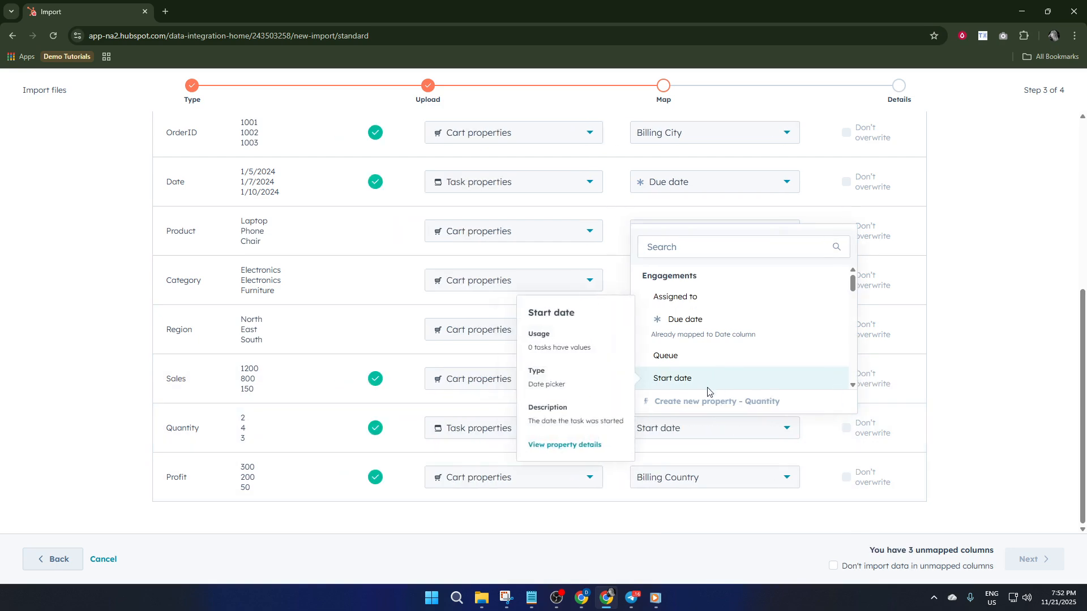
click(622, 272)
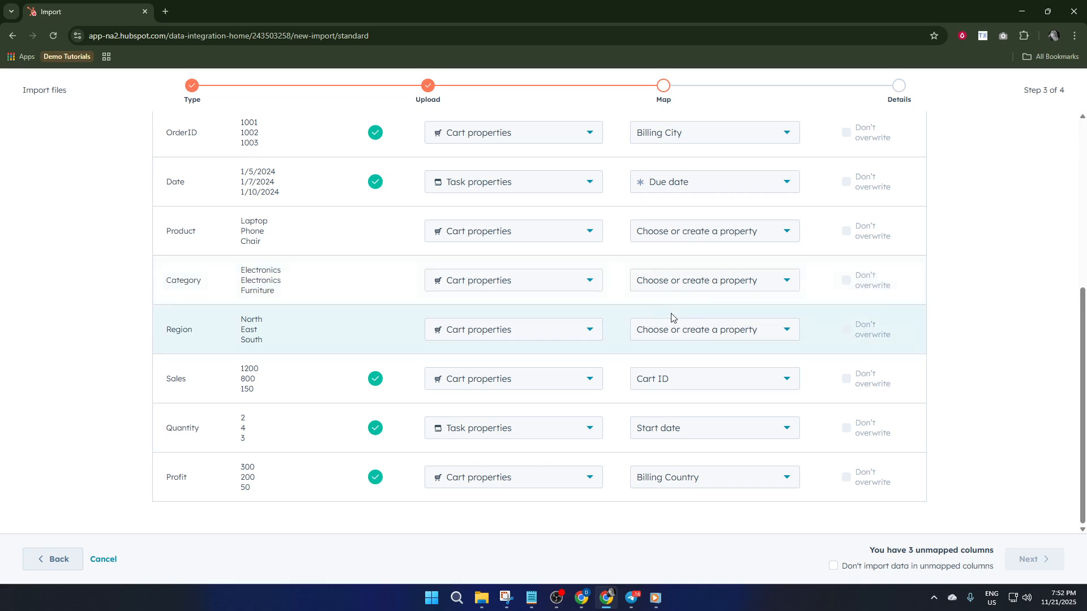
Step: Map the Region column to the Billing Country property and the Category column to Billing City
click(676, 331)
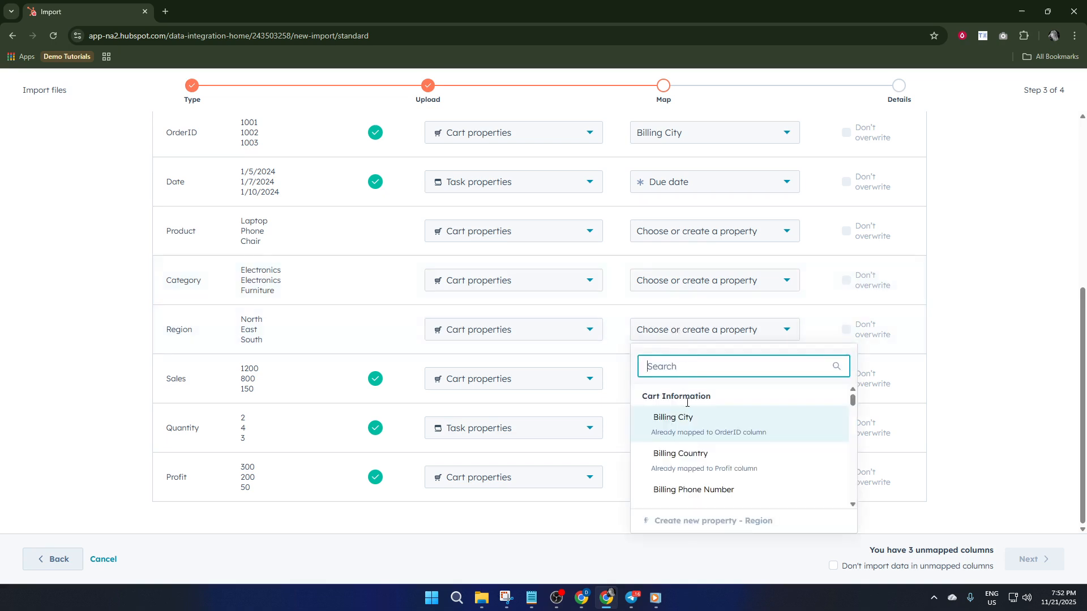
click(701, 459)
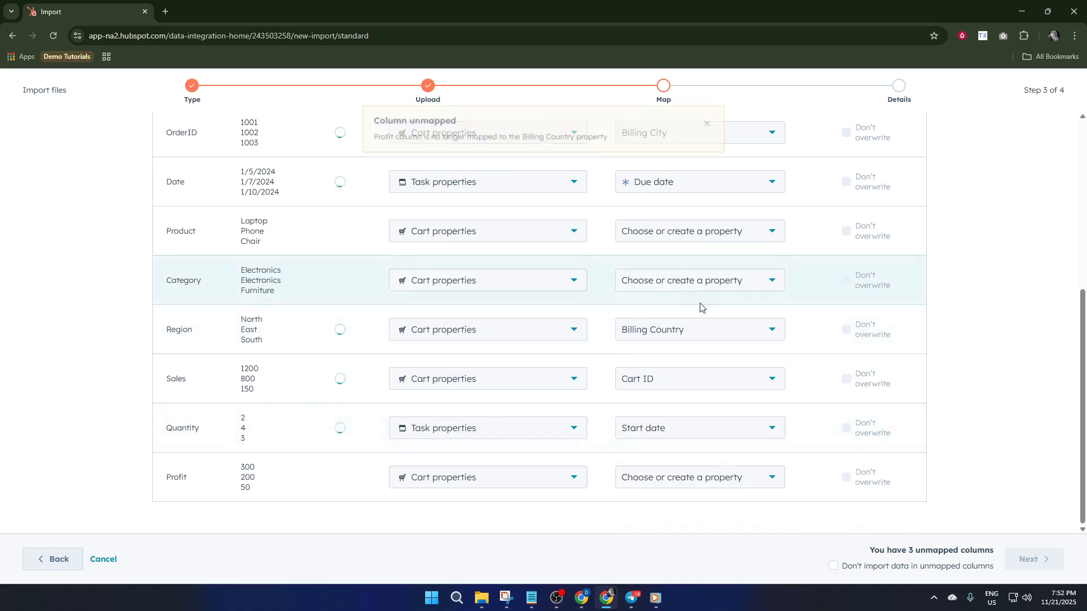
click(709, 292)
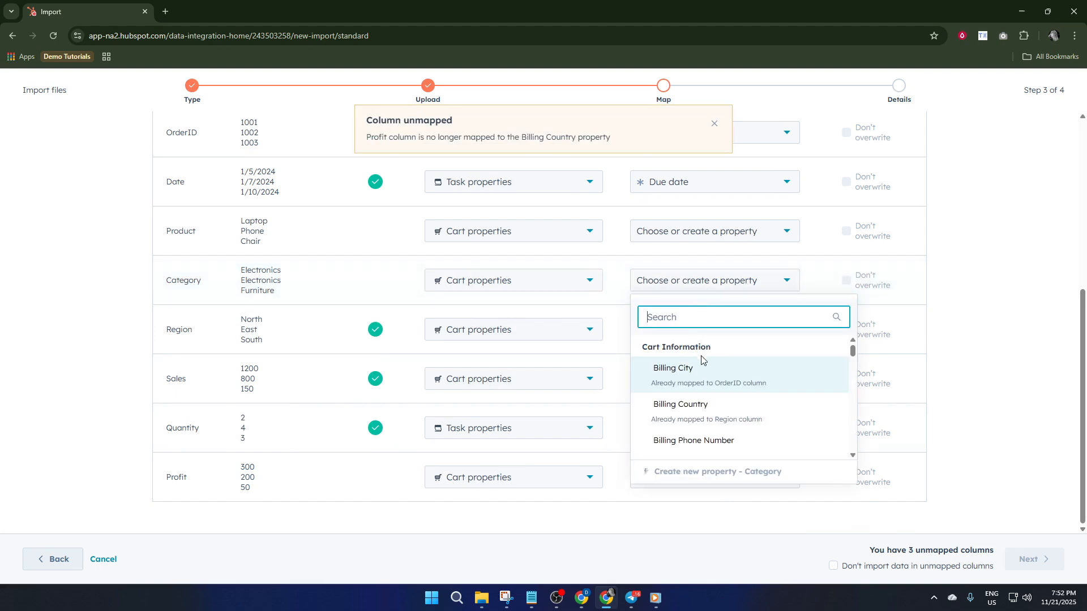
click(701, 377)
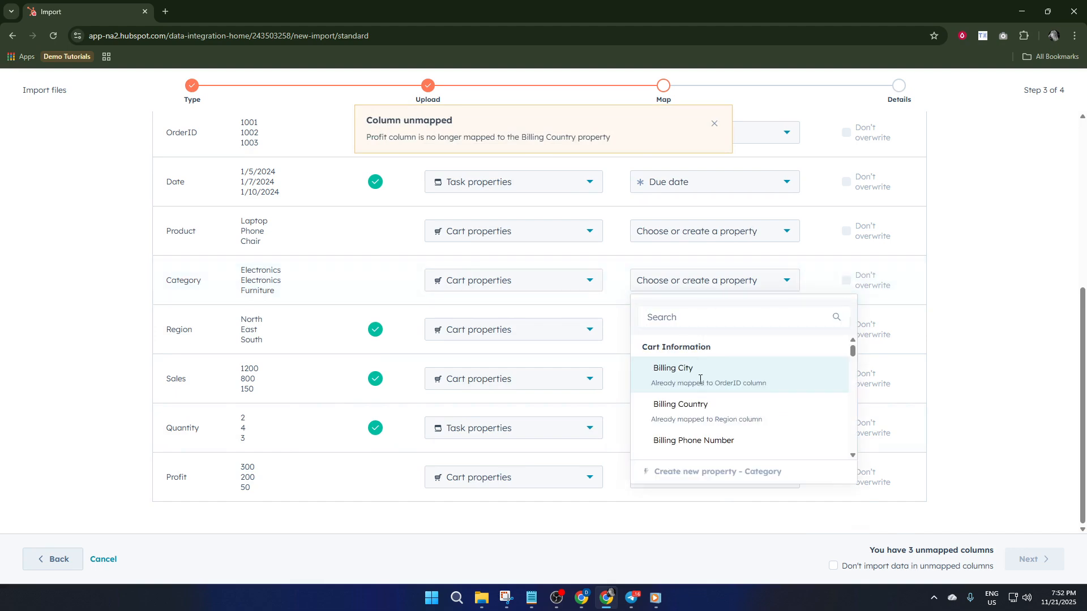
Step: Map the Product column to the Exchange rate property and the Profit column to Owner
click(731, 244)
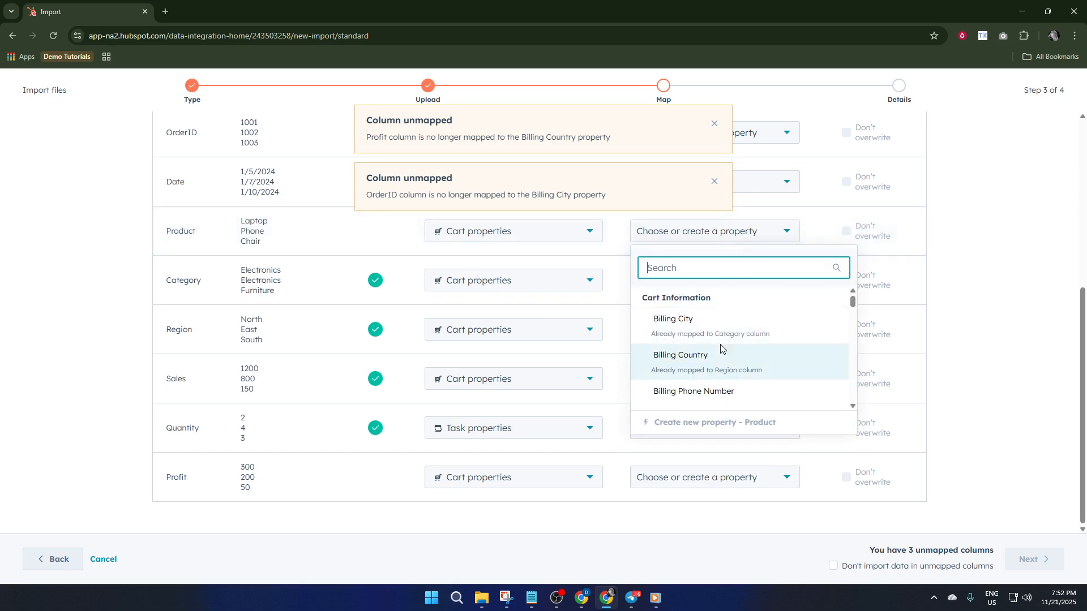
scroll(733, 365, down, 3)
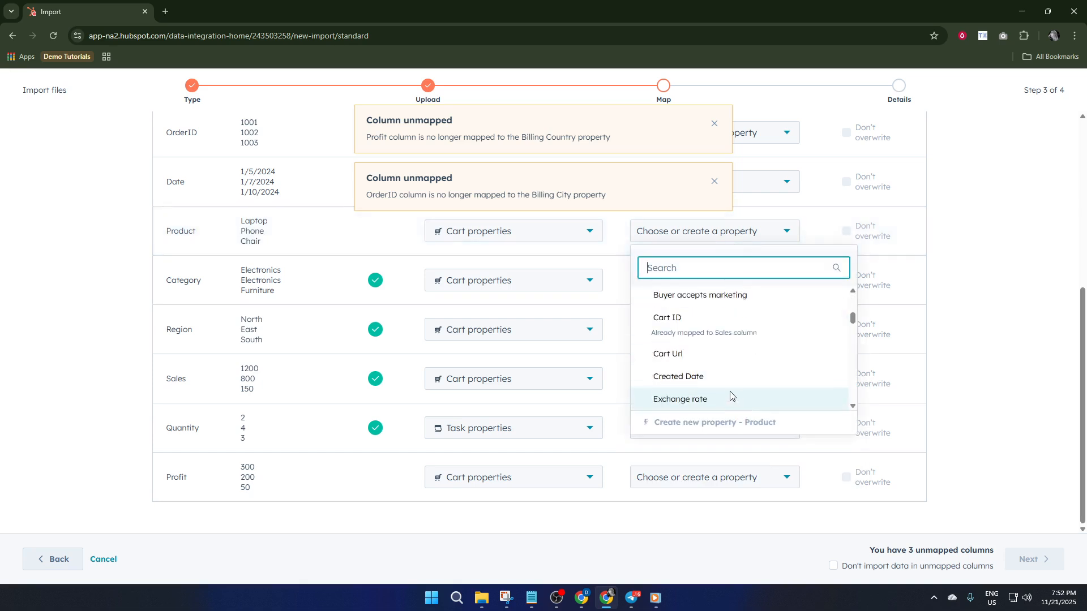
click(731, 398)
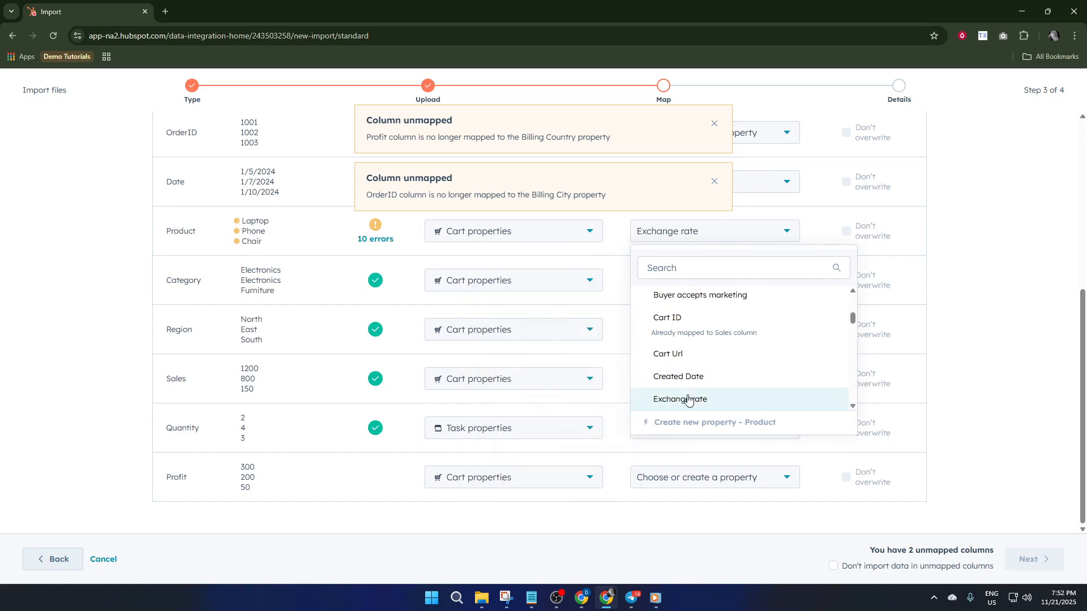
scroll(650, 298, up, 3)
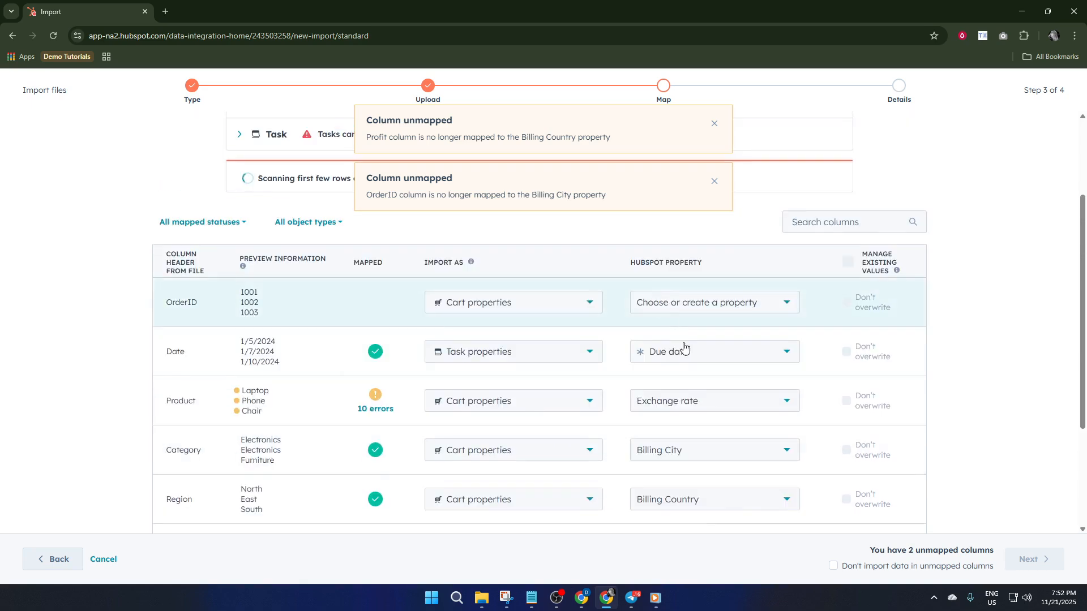
scroll(720, 374, down, 1)
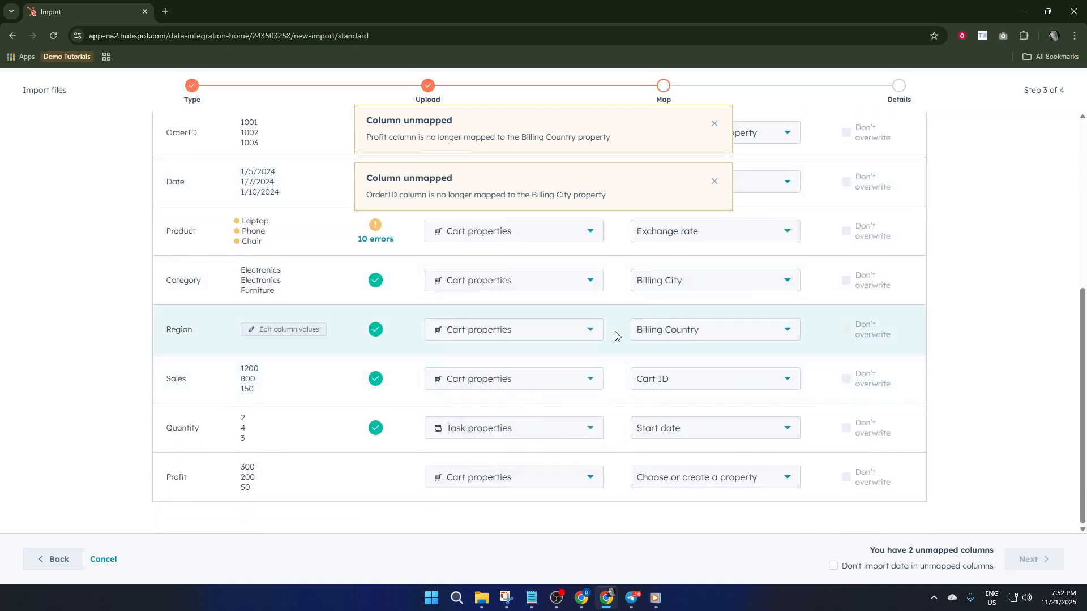
click(725, 487)
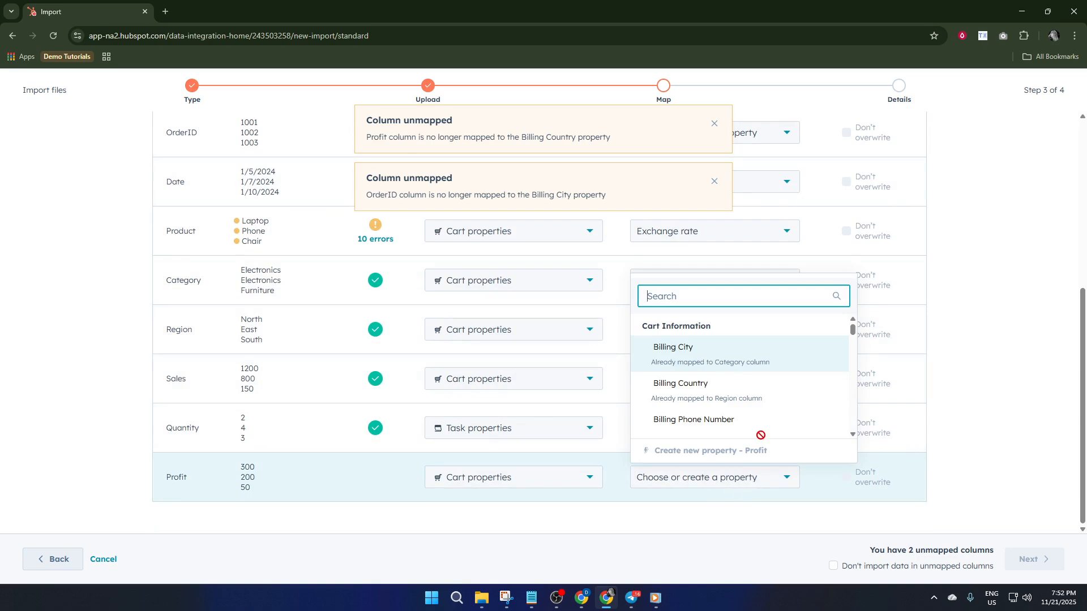
scroll(745, 421, down, 3)
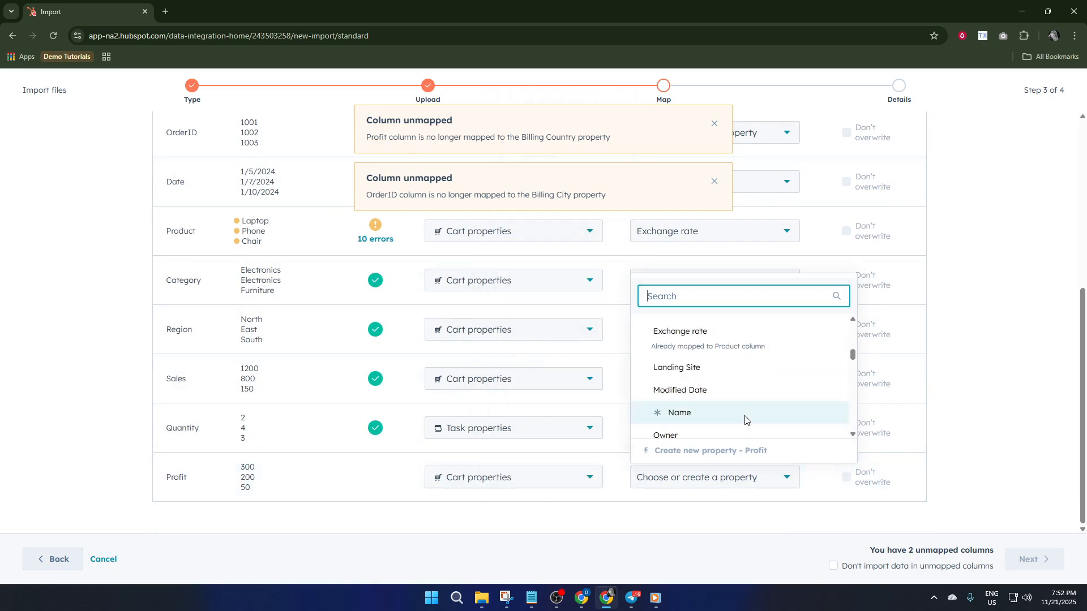
click(724, 430)
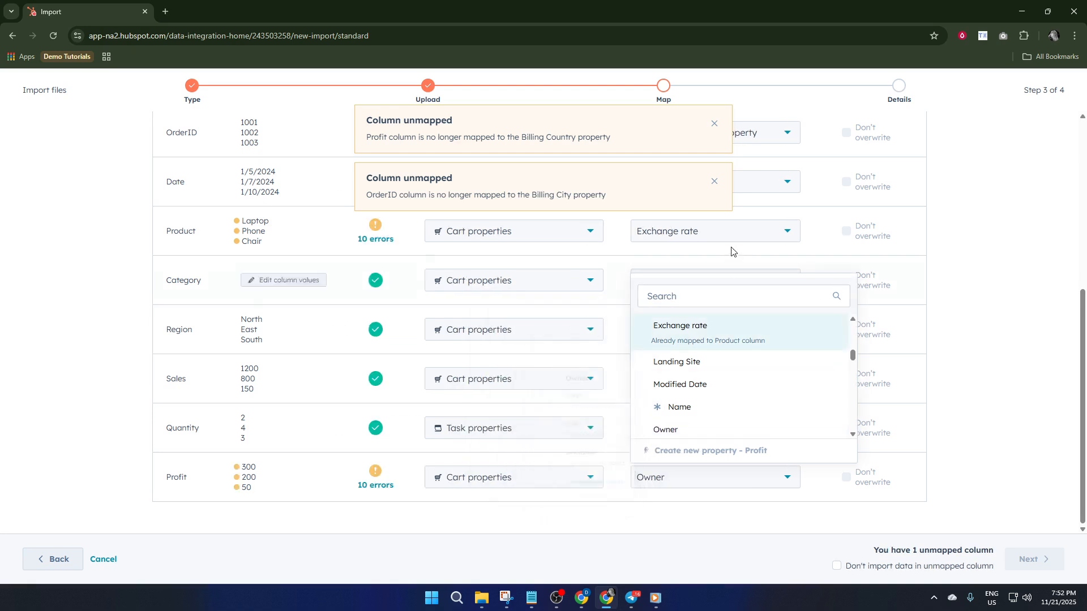
Step: Open the choice of HubSpot properties for the unmapped OrderID column
scroll(732, 247, up, 2)
click(785, 245)
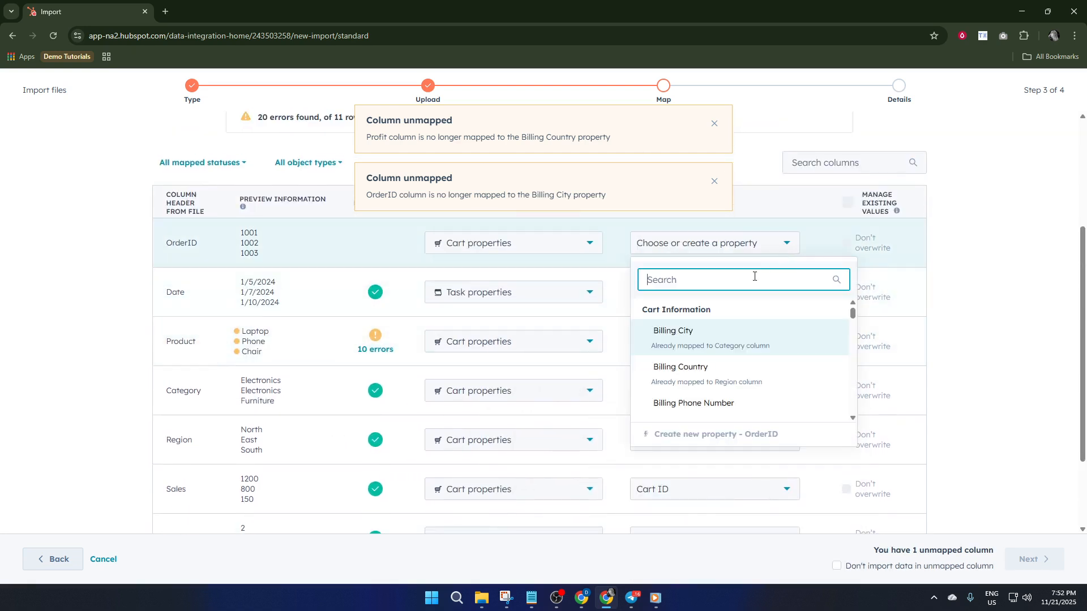